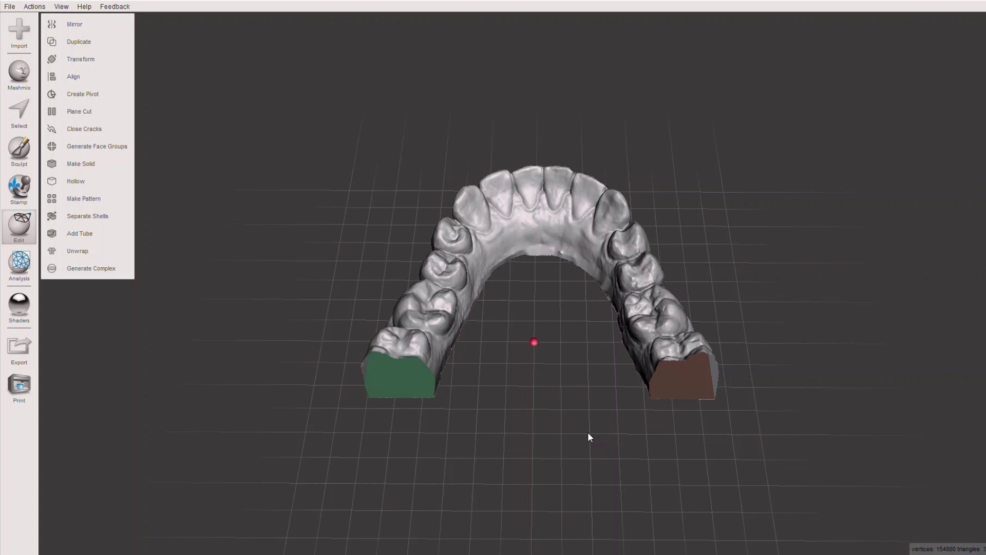
# Orbit around the dental arch to inspect both cut ends, then bring up the black Paint image
pyautogui.moveTo(563, 367); pyautogui.dragTo(602, 382, button='right')
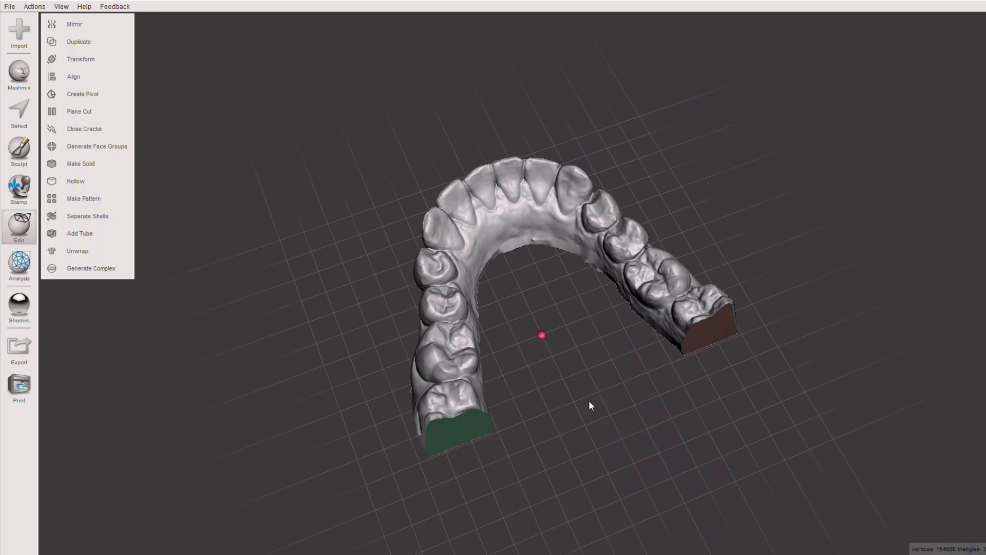
pyautogui.moveTo(585, 401); pyautogui.dragTo(664, 336, button='right')
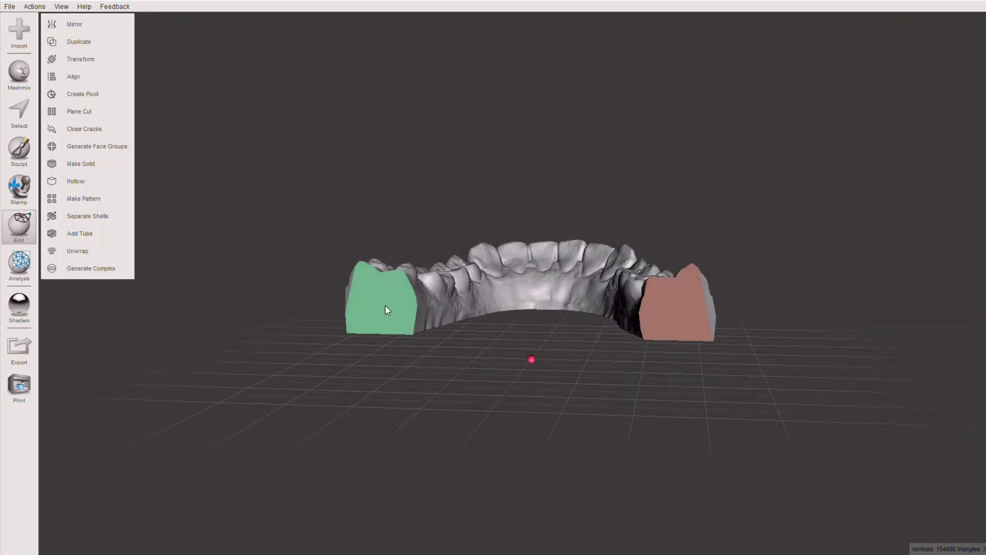
pyautogui.moveTo(426, 357); pyautogui.dragTo(452, 356, button='right')
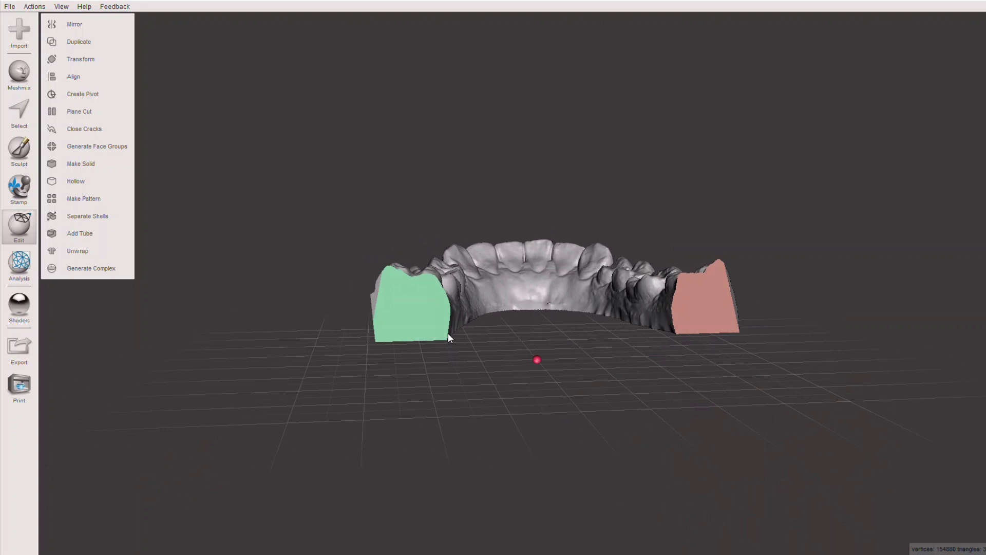
pyautogui.moveTo(477, 338); pyautogui.dragTo(441, 337, button='right')
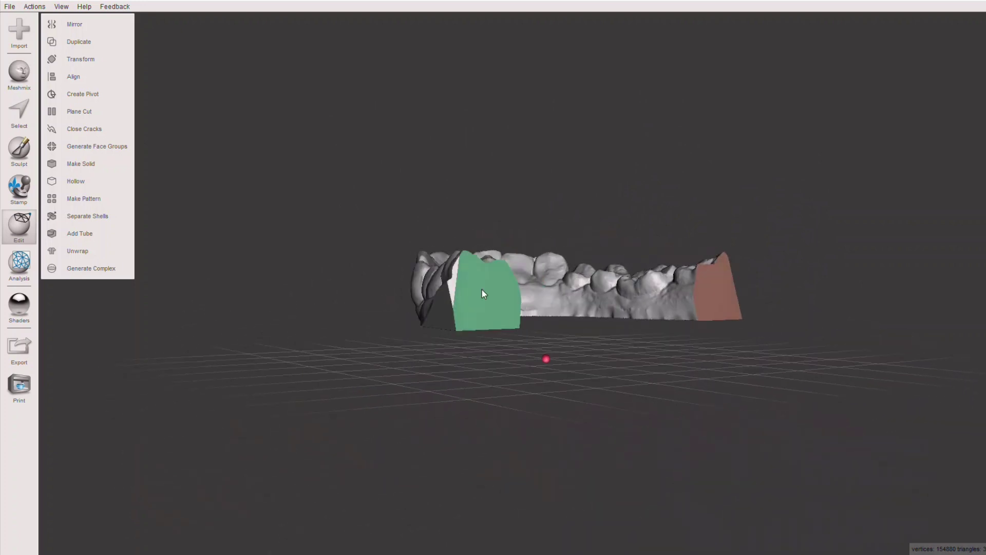
pyautogui.moveTo(512, 339); pyautogui.dragTo(462, 360, button='right')
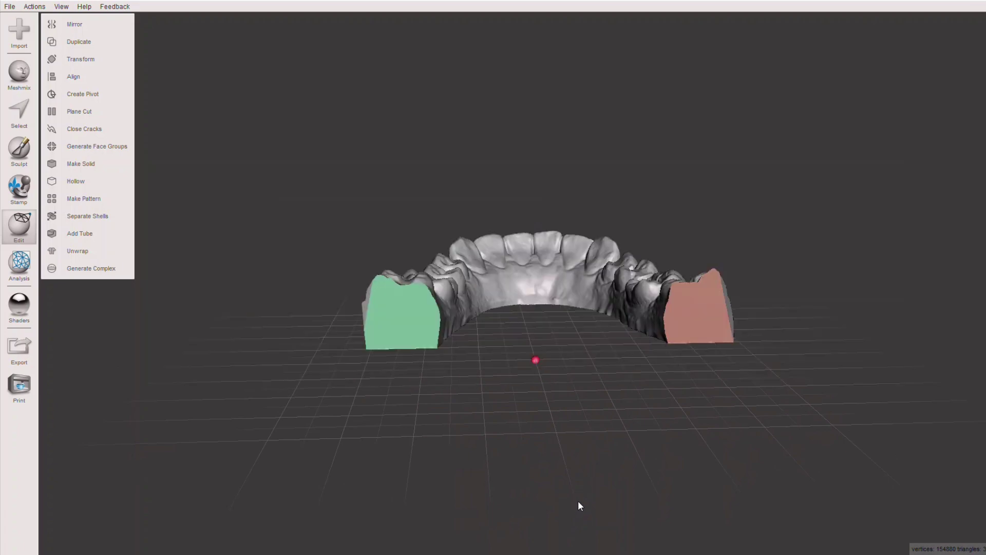
pyautogui.hotkey('alt', 'Tab')
pyautogui.hotkey('alt', 'Tab')
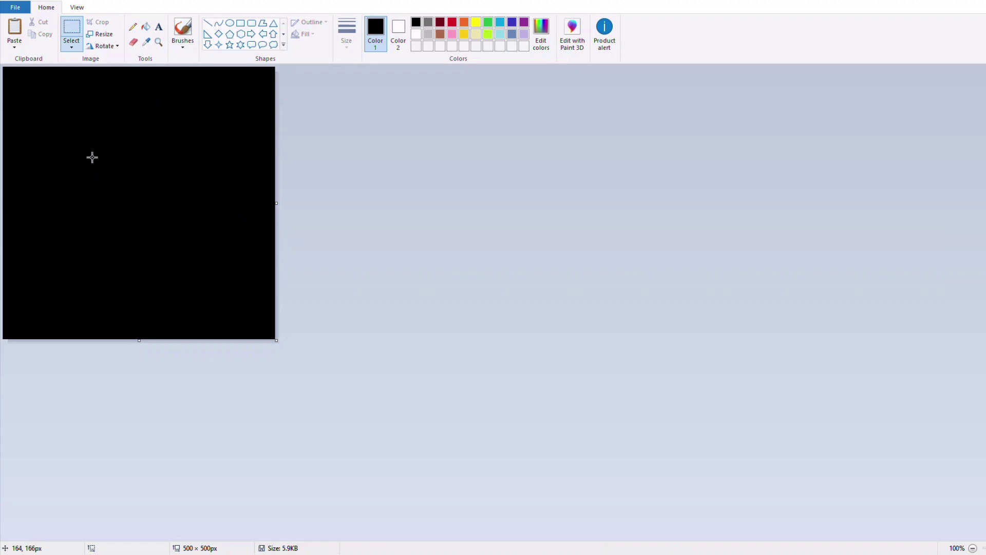
# Write 'TEST 123' in white at font size 85, centered across the black square
pyautogui.click(161, 28)
pyautogui.click(9, 188)
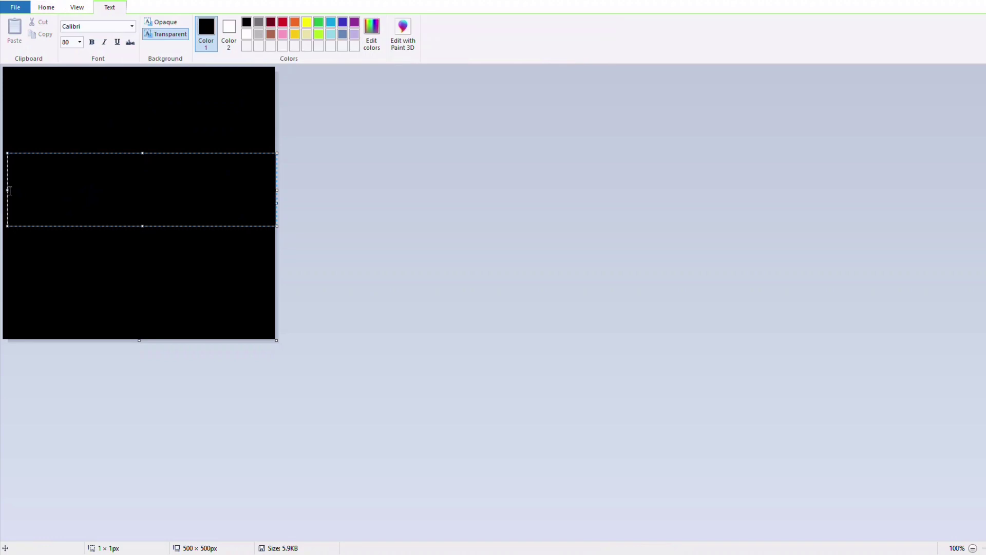
pyautogui.write('C')
pyautogui.press('BackSpace')
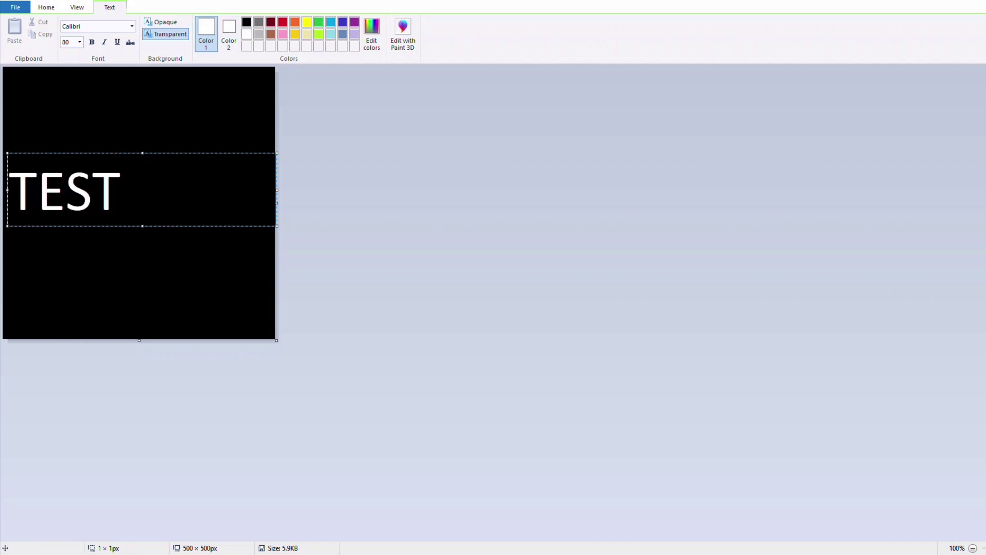
pyautogui.write('23')
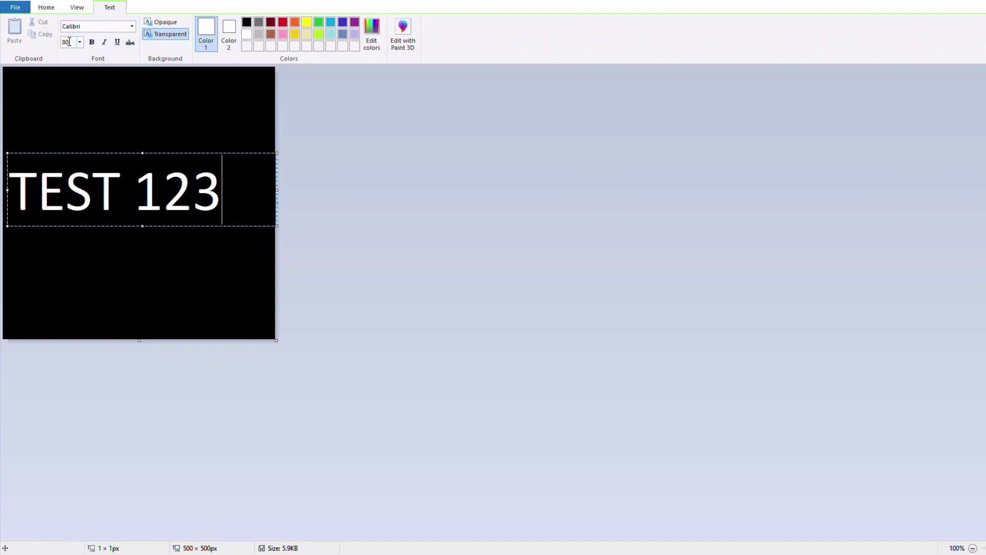
pyautogui.moveTo(221, 189); pyautogui.dragTo(22, 171)
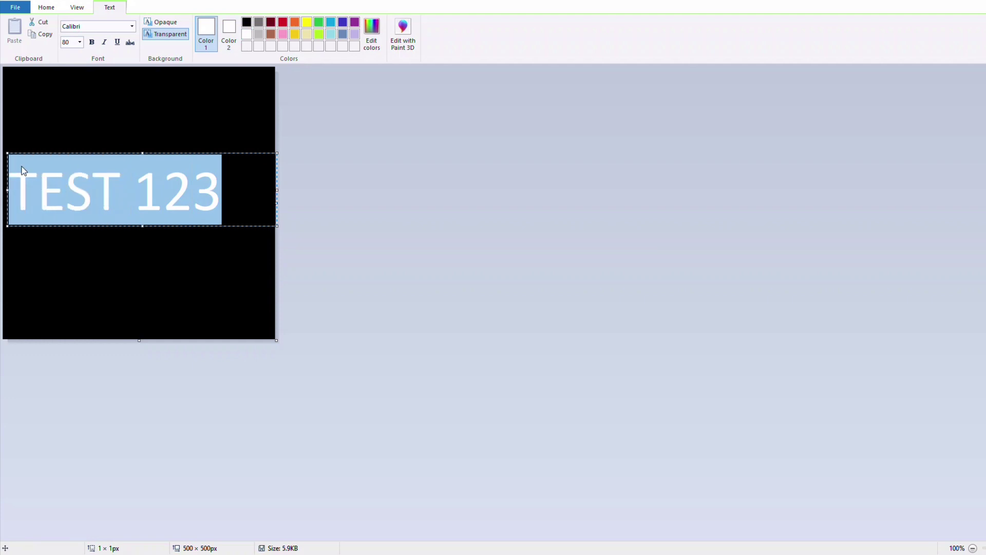
pyautogui.click(70, 44)
pyautogui.doubleClick(69, 43)
pyautogui.write('85')
pyautogui.press('Return')
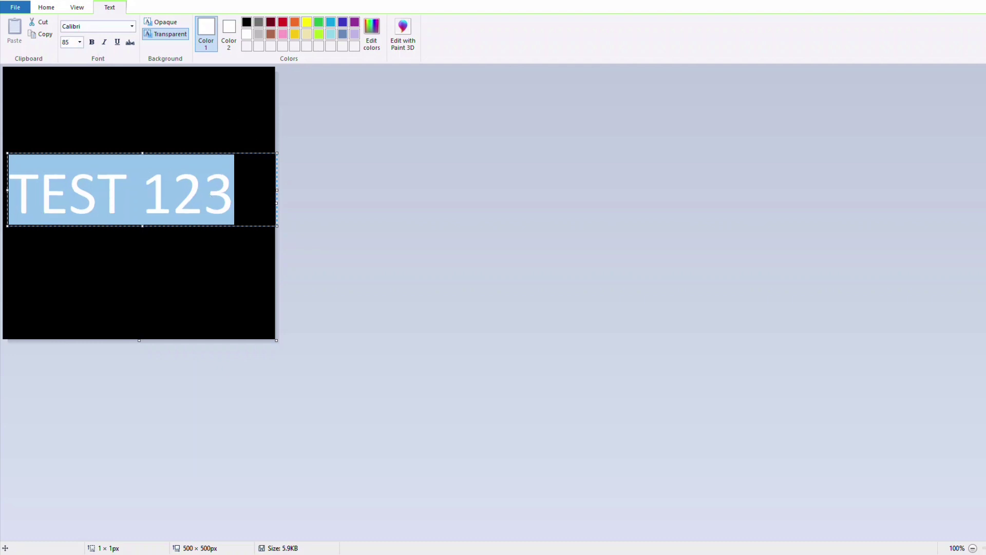
pyautogui.moveTo(7, 190); pyautogui.dragTo(26, 190)
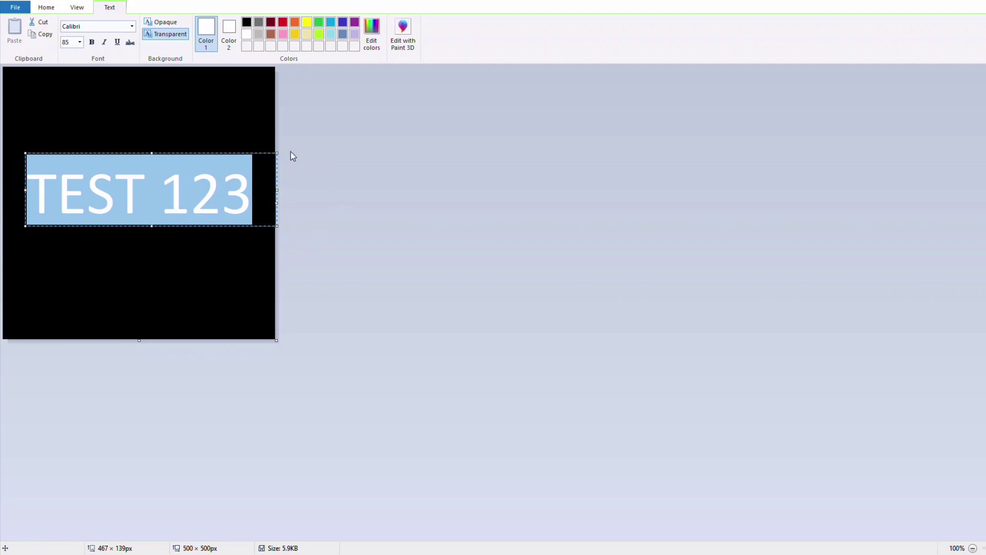
# Save the image as a PNG named 'test'
pyautogui.click(13, 7)
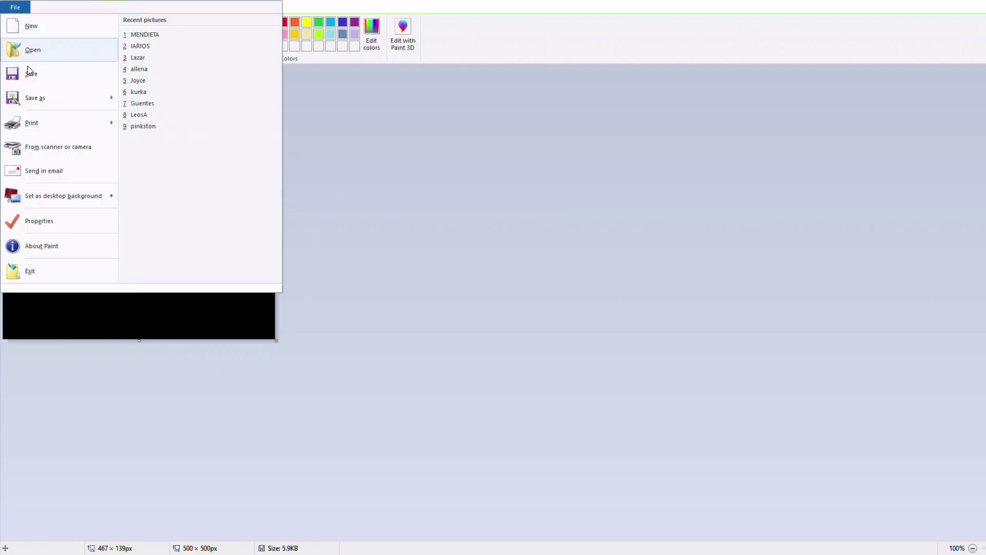
pyautogui.click(35, 98)
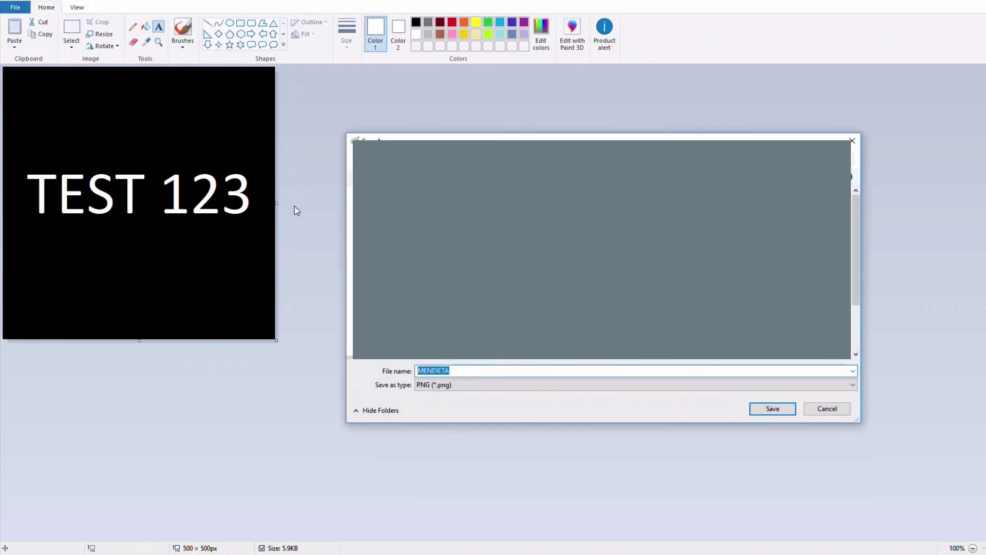
pyautogui.write('test')
pyautogui.click(776, 408)
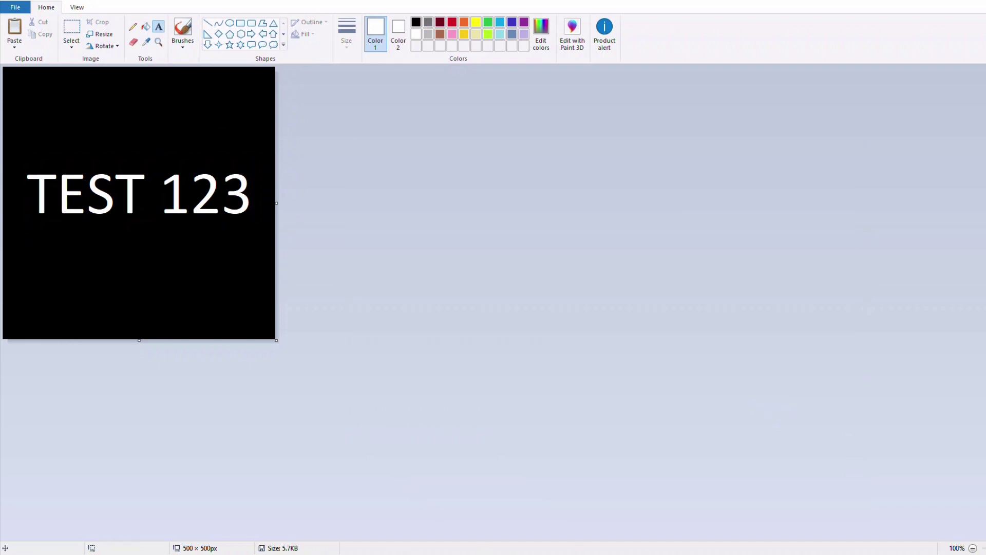
# Return to Meshmixer, show the arch as wireframe, and zoom in and back out
pyautogui.moveTo(601, 554)
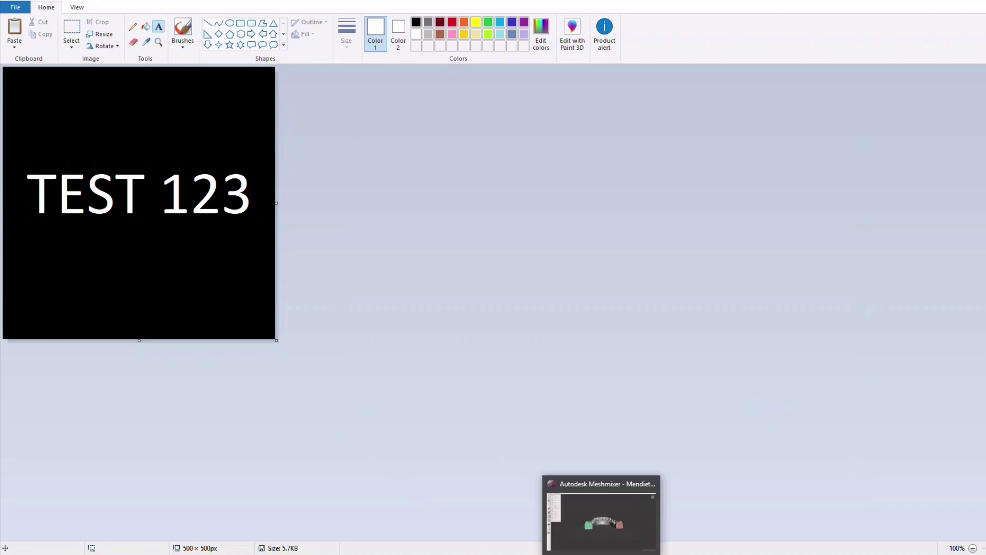
pyautogui.click(602, 519)
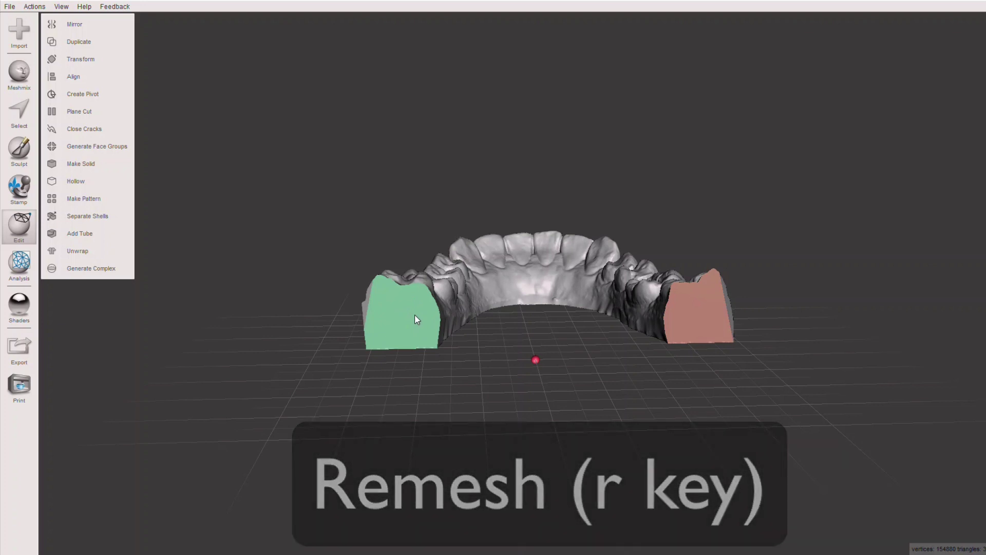
pyautogui.press('w')
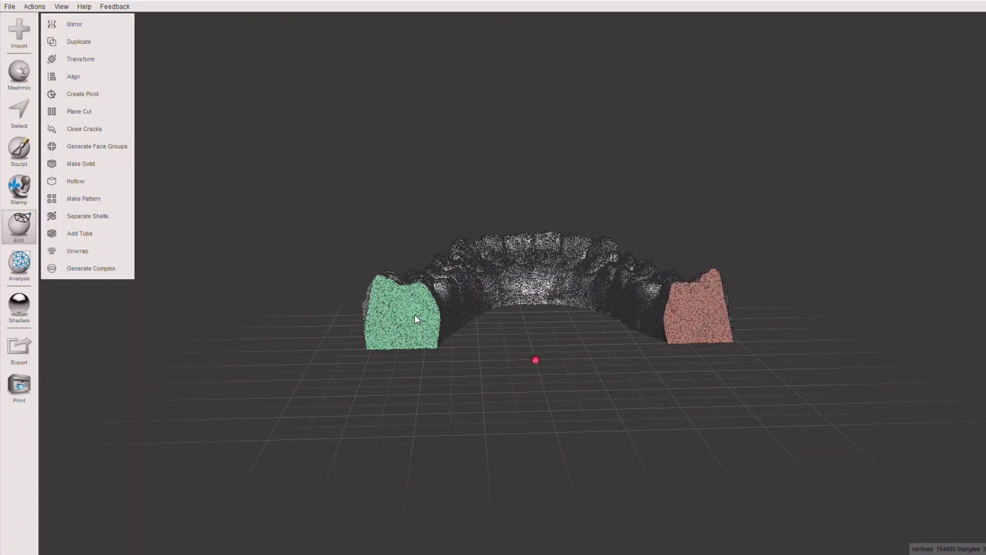
pyautogui.scroll(10, 541, 316)
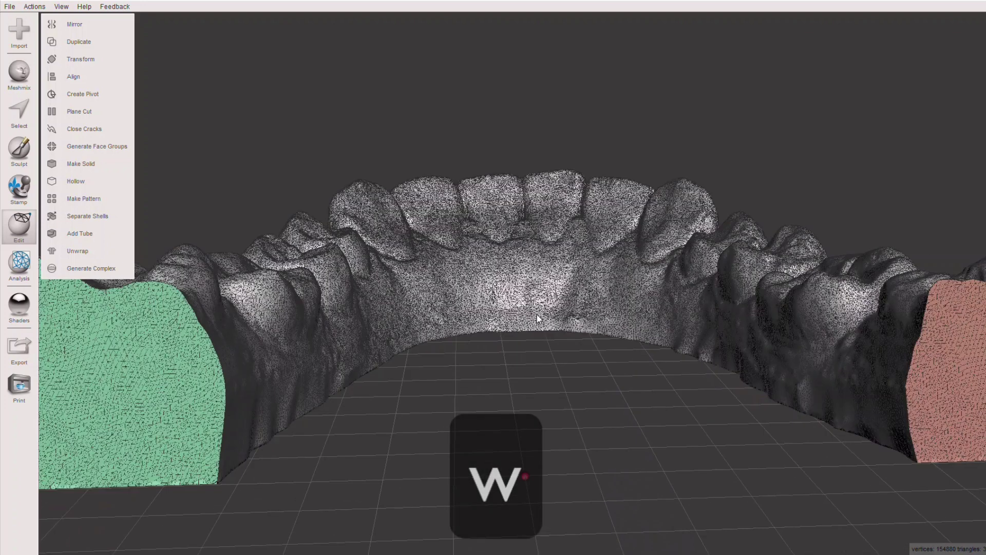
pyautogui.scroll(2, 538, 315)
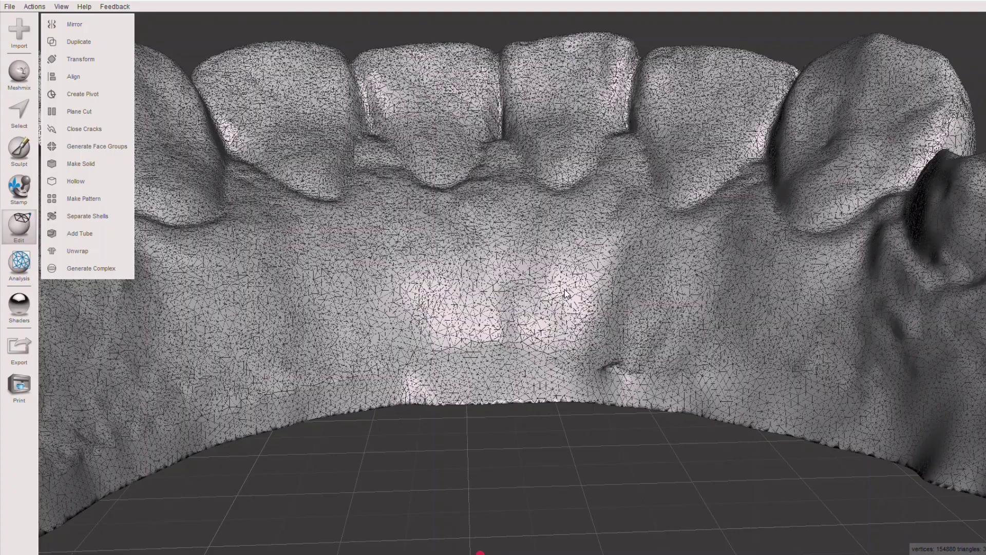
pyautogui.scroll(-10, 565, 288)
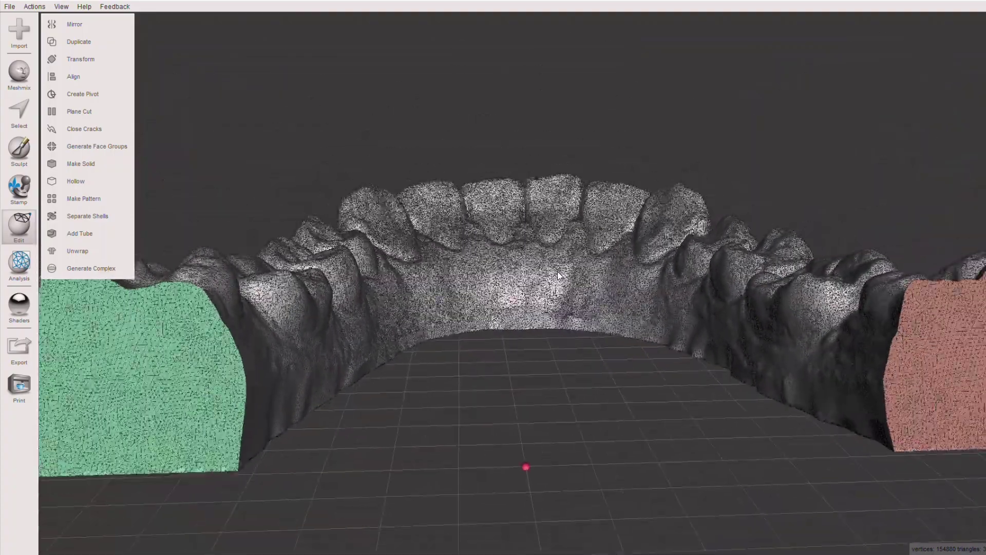
pyautogui.scroll(-3, 559, 276)
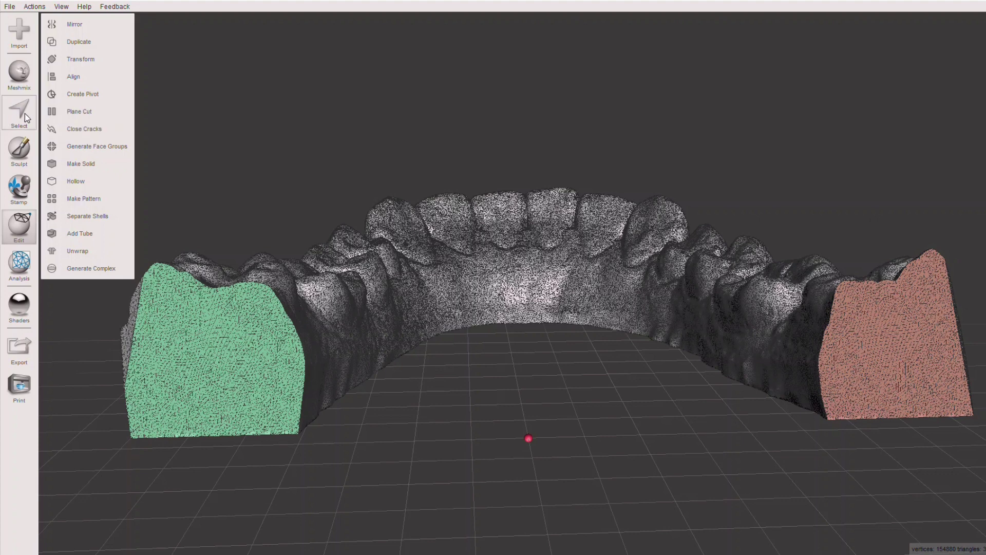
# Brush-select the green left and red right cut faces using an adjusted crease angle threshold
pyautogui.press('s')
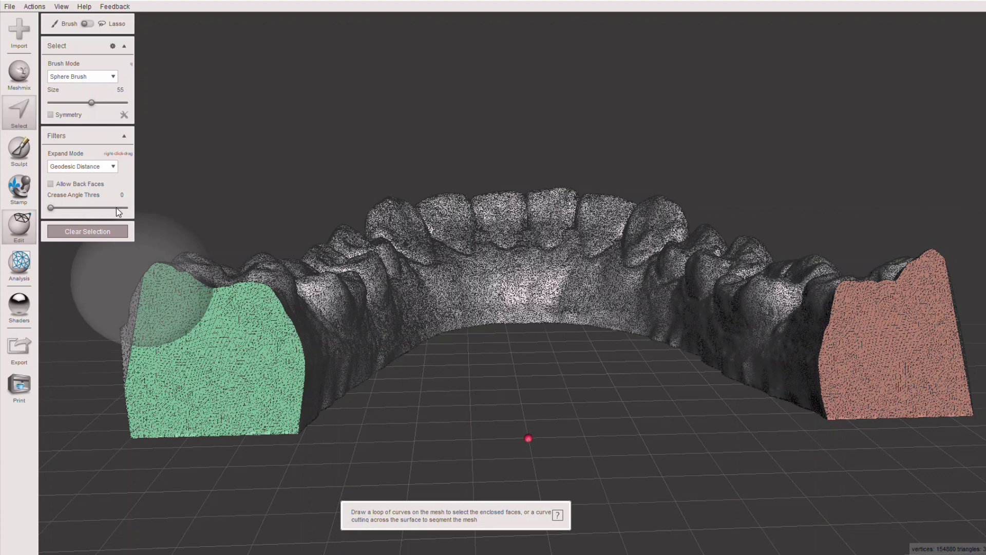
pyautogui.moveTo(51, 208); pyautogui.dragTo(124, 208)
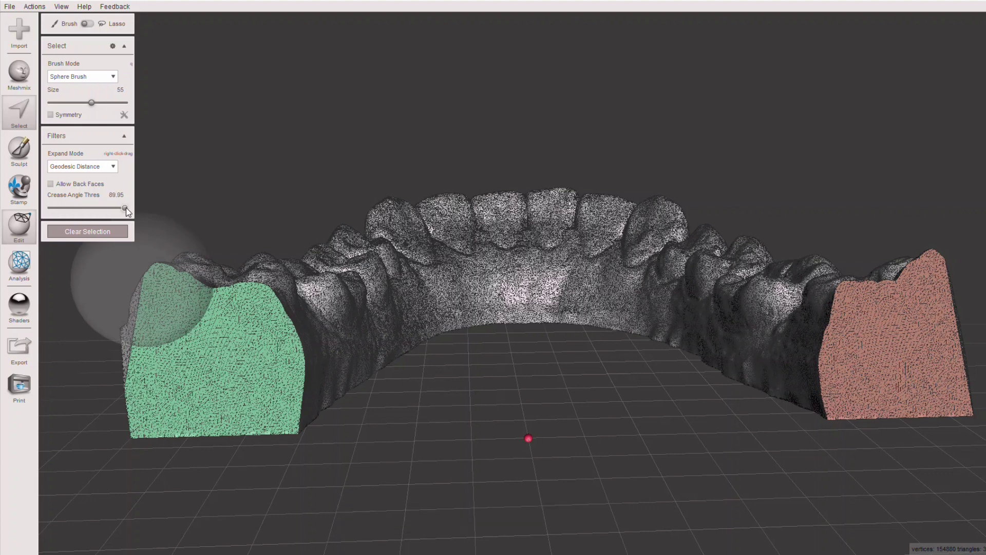
pyautogui.moveTo(198, 340)
pyautogui.mouseDown()
pyautogui.moveTo(188, 340)
pyautogui.moveTo(187, 326)
pyautogui.moveTo(169, 375)
pyautogui.moveTo(190, 391)
pyautogui.moveTo(239, 392)
pyautogui.moveTo(238, 344)
pyautogui.moveTo(245, 390)
pyautogui.mouseUp()
pyautogui.moveTo(330, 423)
pyautogui.keyDown('alt'); pyautogui.mouseDown()
pyautogui.moveTo(304, 431)
pyautogui.moveTo(260, 362)
pyautogui.mouseUp(); pyautogui.keyUp('alt')
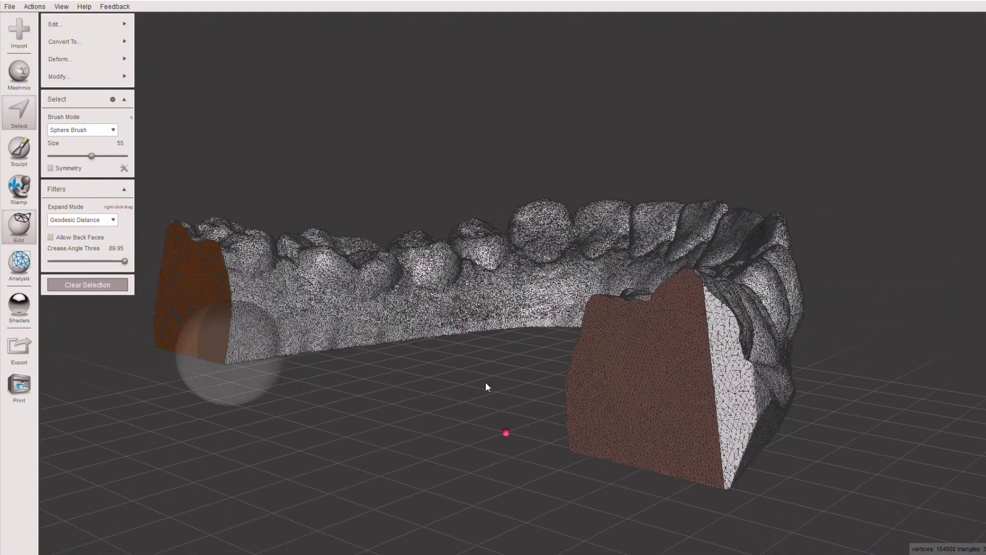
pyautogui.keyDown('alt'); pyautogui.moveTo(404, 407); pyautogui.dragTo(173, 282); pyautogui.keyUp('alt')
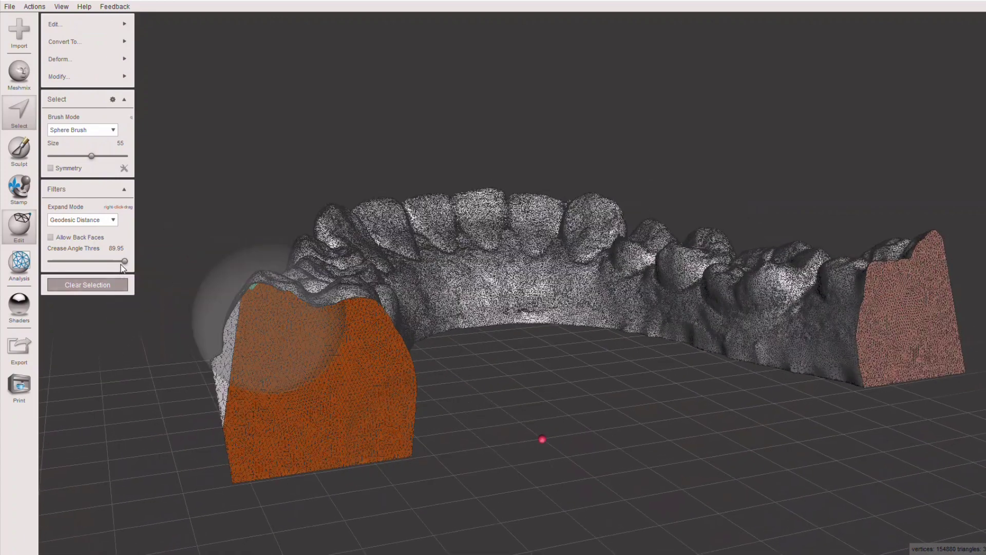
pyautogui.moveTo(125, 261); pyautogui.dragTo(49, 262)
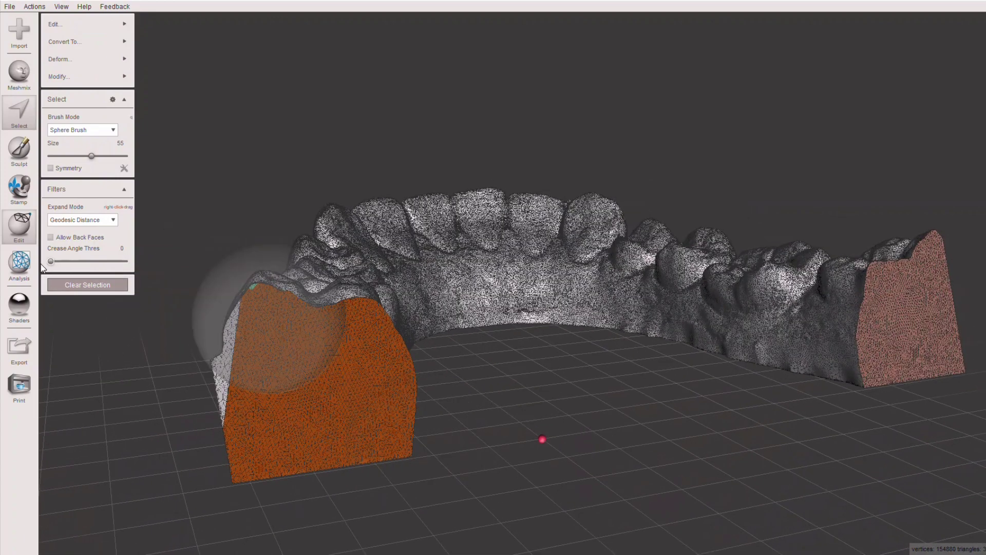
pyautogui.click(893, 317)
pyautogui.moveTo(904, 319)
pyautogui.mouseDown()
pyautogui.moveTo(881, 335)
pyautogui.moveTo(879, 324)
pyautogui.mouseUp()
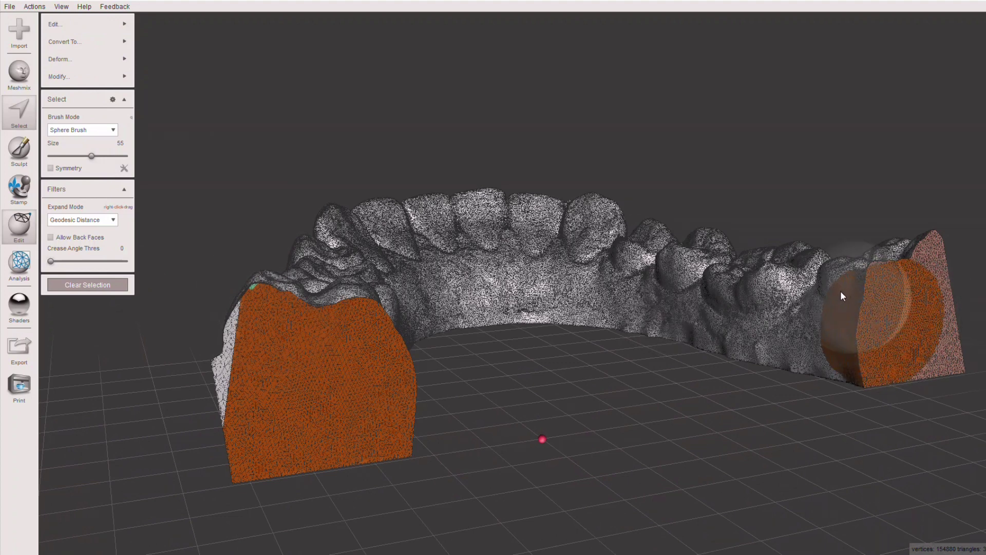
pyautogui.moveTo(842, 296)
pyautogui.mouseDown()
pyautogui.moveTo(870, 306)
pyautogui.moveTo(836, 324)
pyautogui.moveTo(883, 322)
pyautogui.moveTo(903, 299)
pyautogui.moveTo(917, 300)
pyautogui.moveTo(914, 329)
pyautogui.mouseUp()
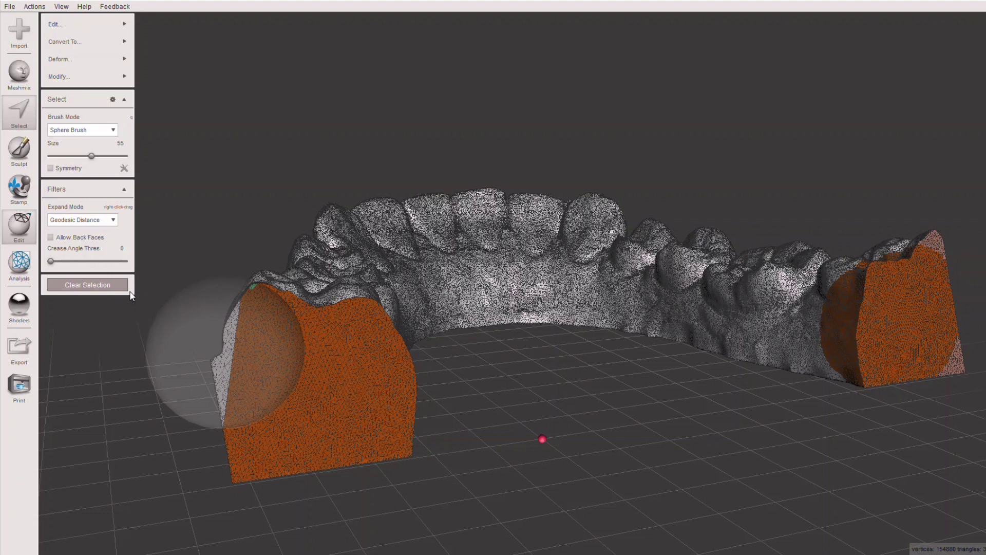
# Clear the selection and reselect the green left end face at maximum crease angle 89.95
pyautogui.click(108, 285)
pyautogui.moveTo(109, 286); pyautogui.dragTo(152, 333, button='right')
pyautogui.press('s')
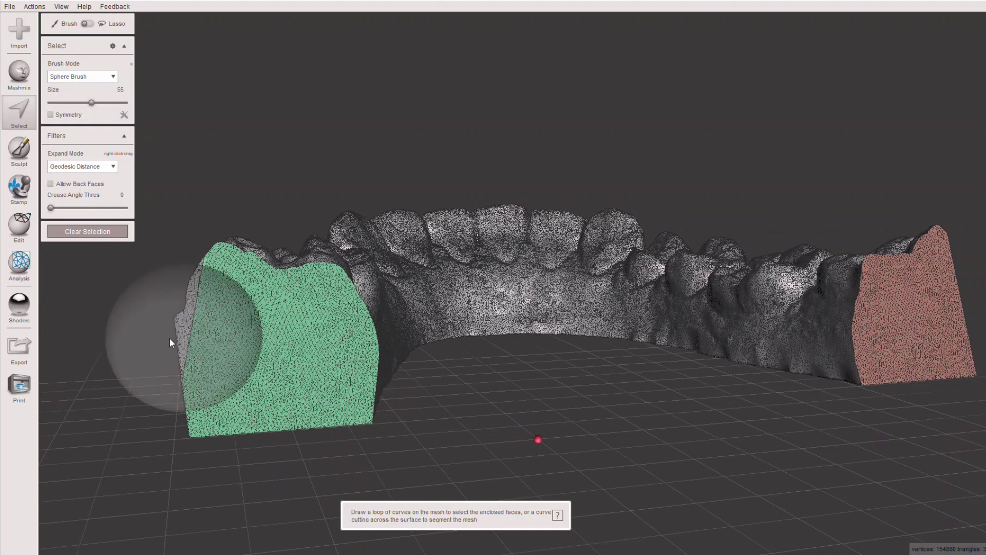
pyautogui.click(128, 210)
pyautogui.moveTo(291, 359)
pyautogui.mouseDown()
pyautogui.moveTo(261, 340)
pyautogui.moveTo(246, 312)
pyautogui.moveTo(232, 371)
pyautogui.moveTo(317, 378)
pyautogui.moveTo(309, 331)
pyautogui.mouseUp()
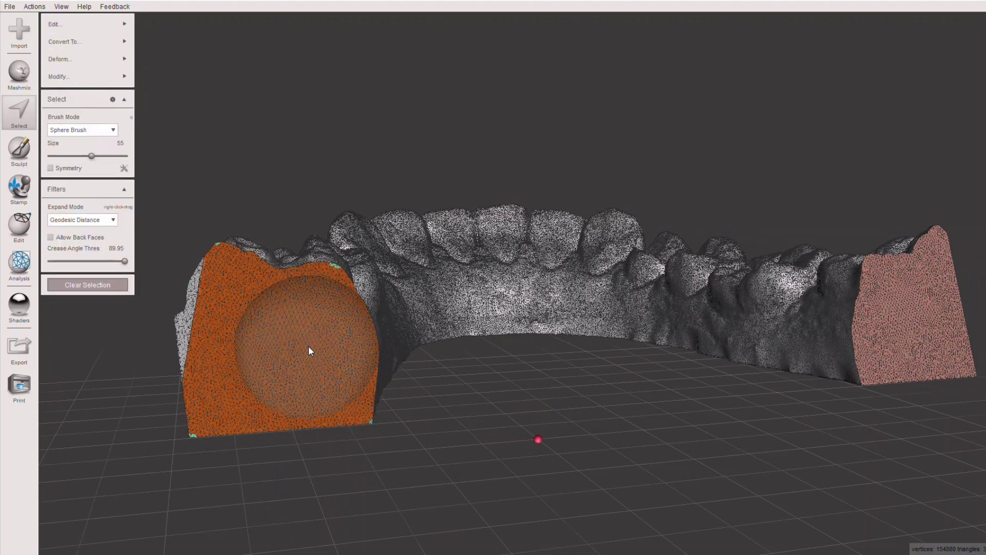
# Remesh the selected face at 0.07 mm edge length
pyautogui.press('r')
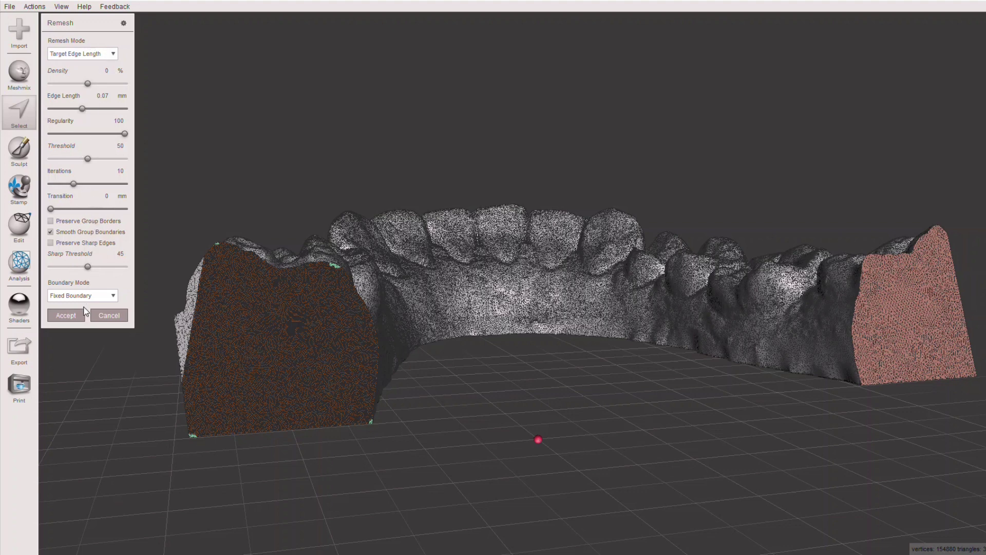
pyautogui.click(65, 315)
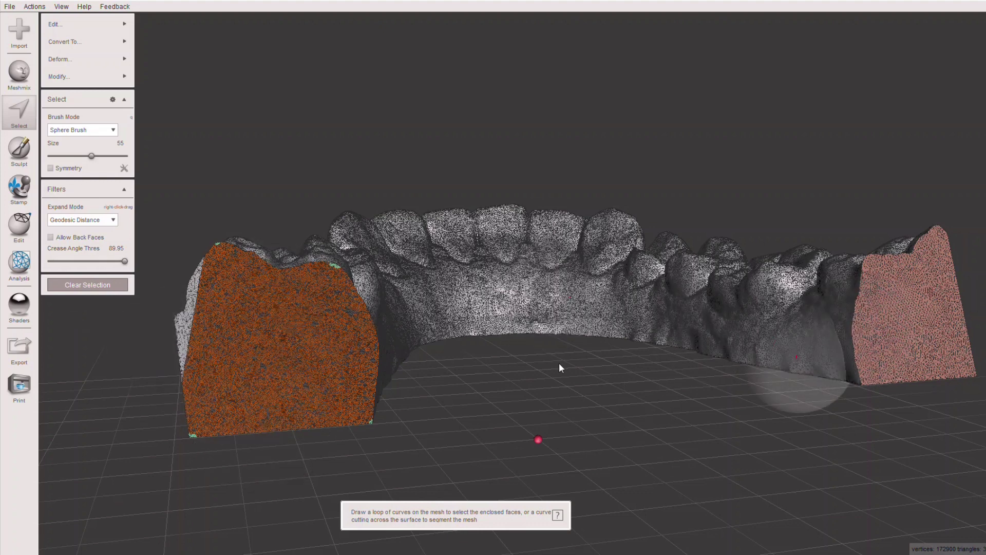
pyautogui.scroll(-3, 532, 341)
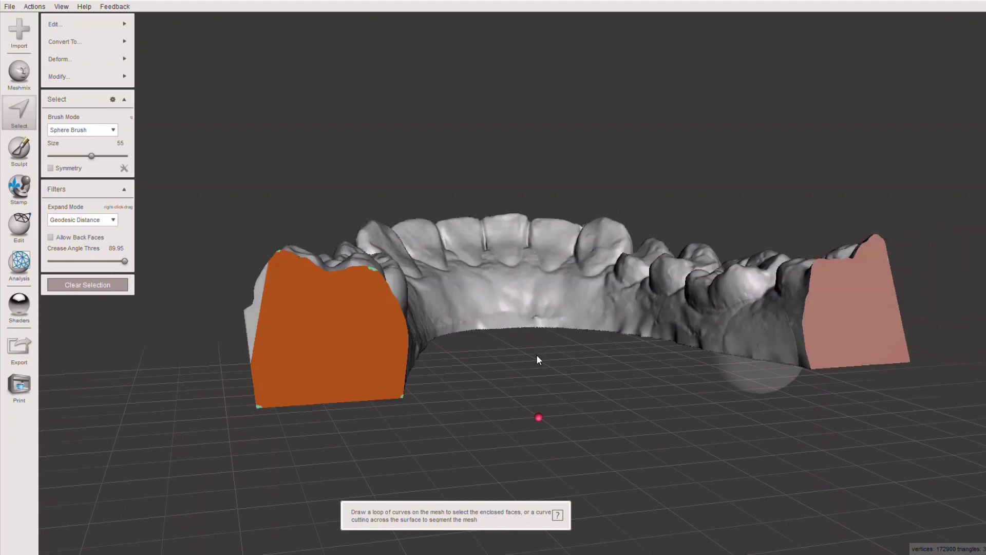
pyautogui.moveTo(568, 371); pyautogui.dragTo(539, 364, button='right')
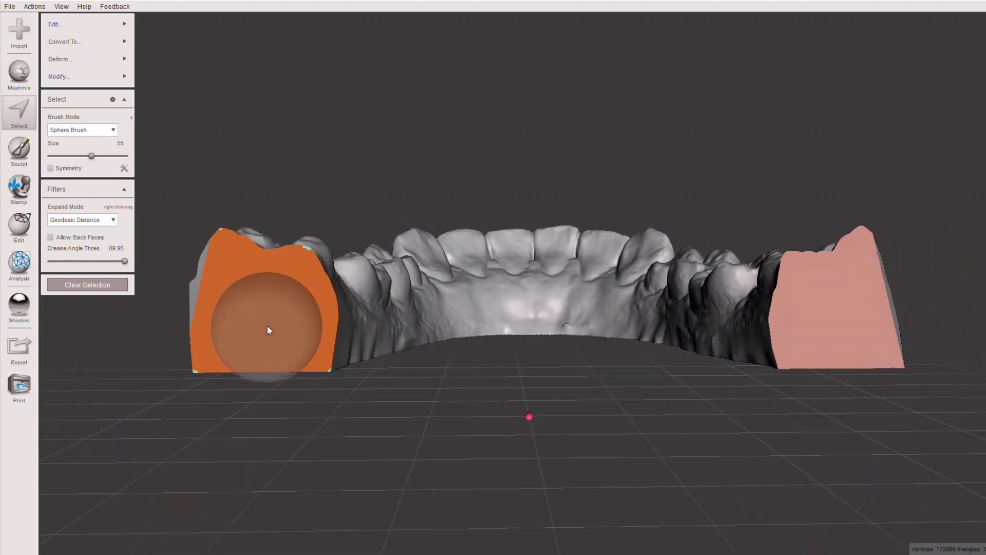
# Enter Sculpt and add a new stencil from an image file via the Stencils flyout
pyautogui.press('3')
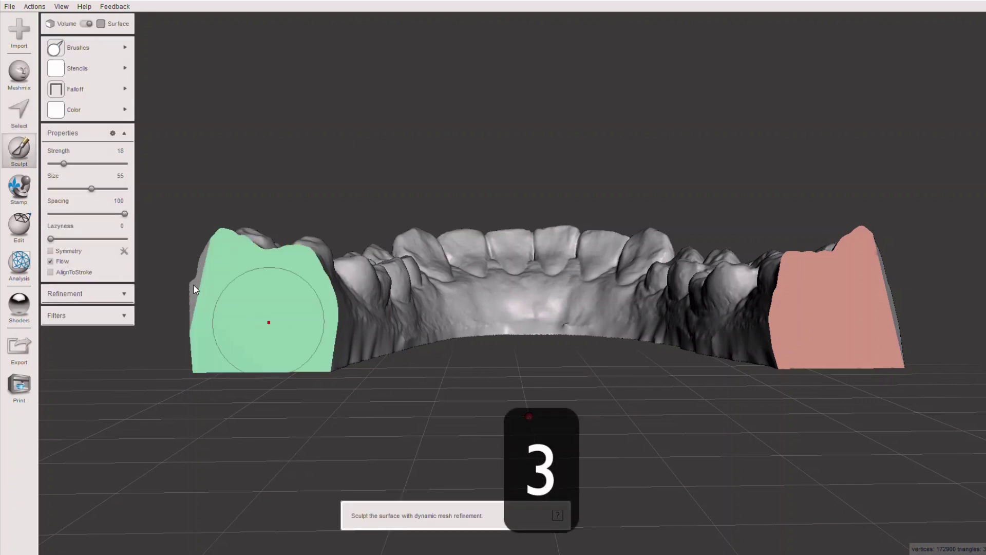
pyautogui.click(103, 47)
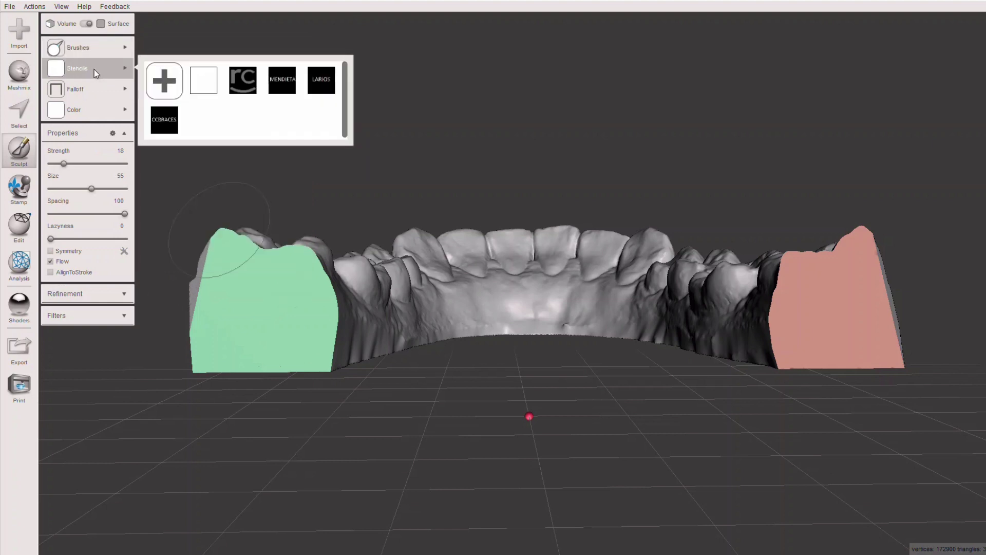
pyautogui.moveTo(97, 102)
pyautogui.moveTo(100, 45)
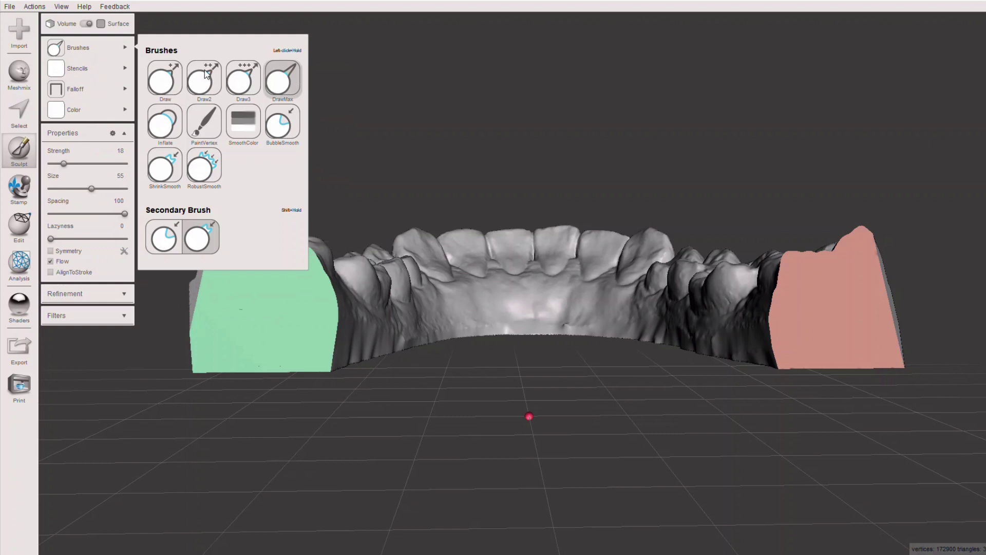
pyautogui.moveTo(119, 70)
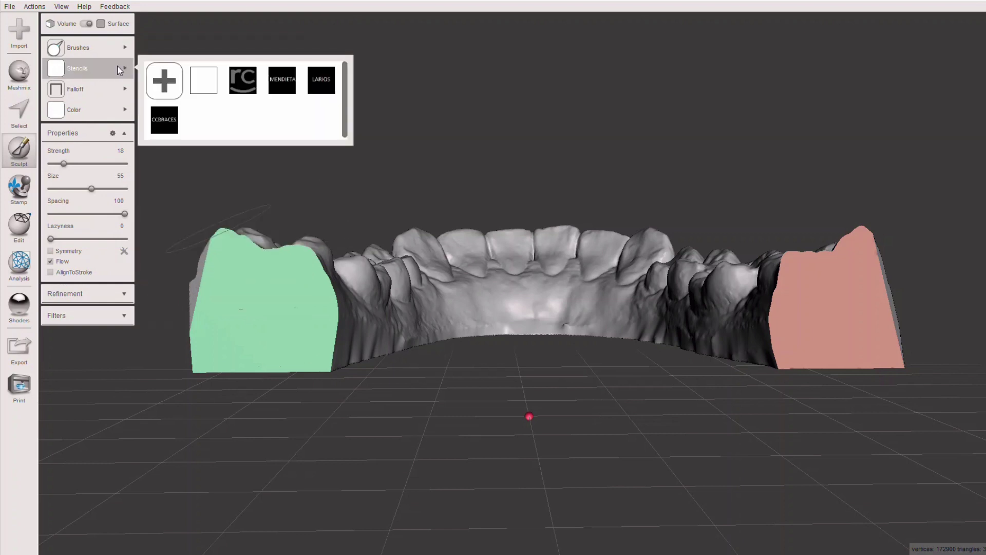
pyautogui.click(171, 88)
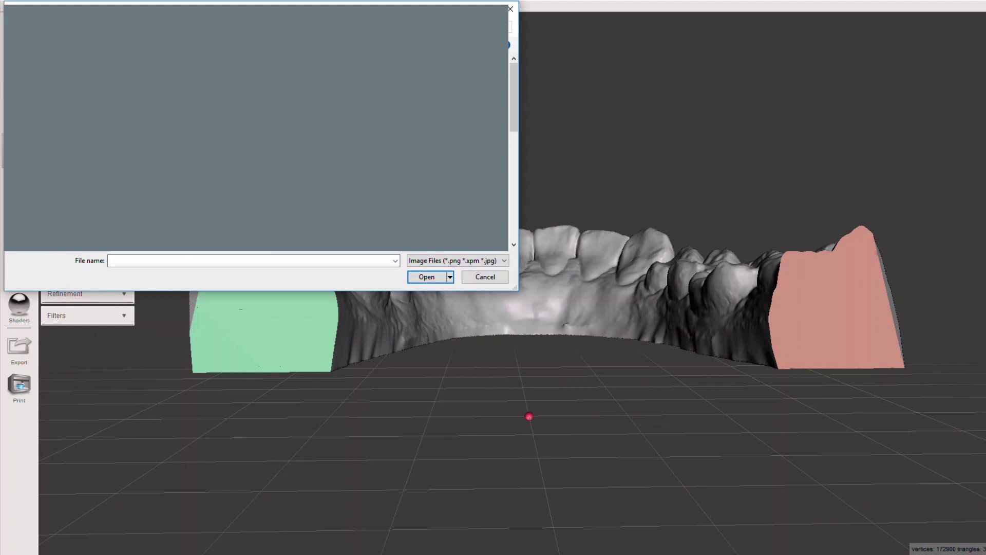
pyautogui.press('Escape')
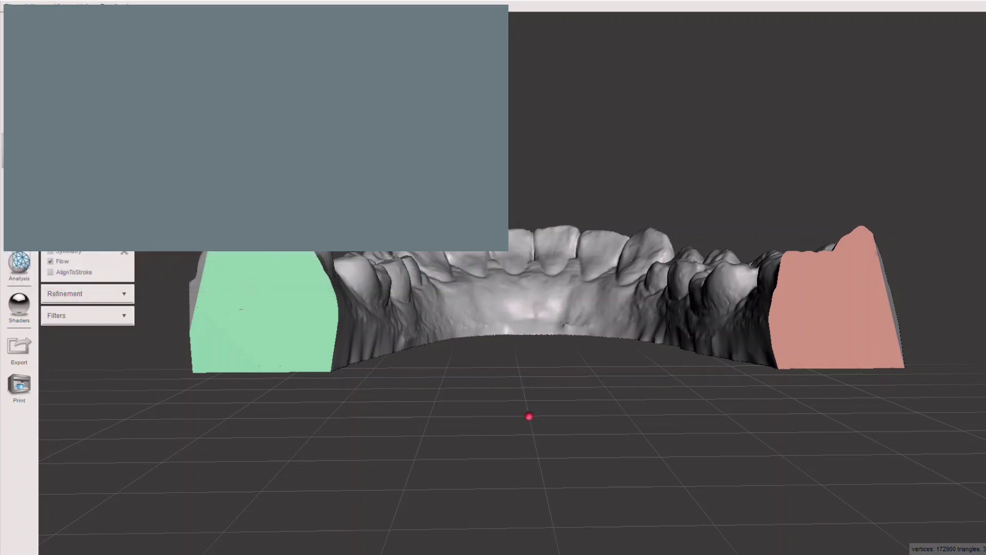
# Expand the Refinement and Filters sections, open the Color options, and test a stroke on the green face
pyautogui.moveTo(89, 67)
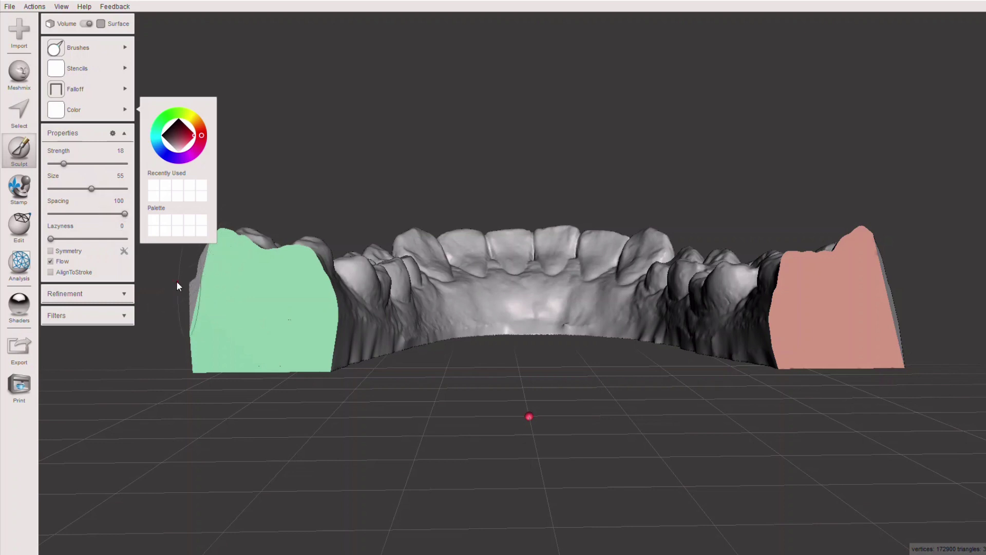
pyautogui.click(124, 294)
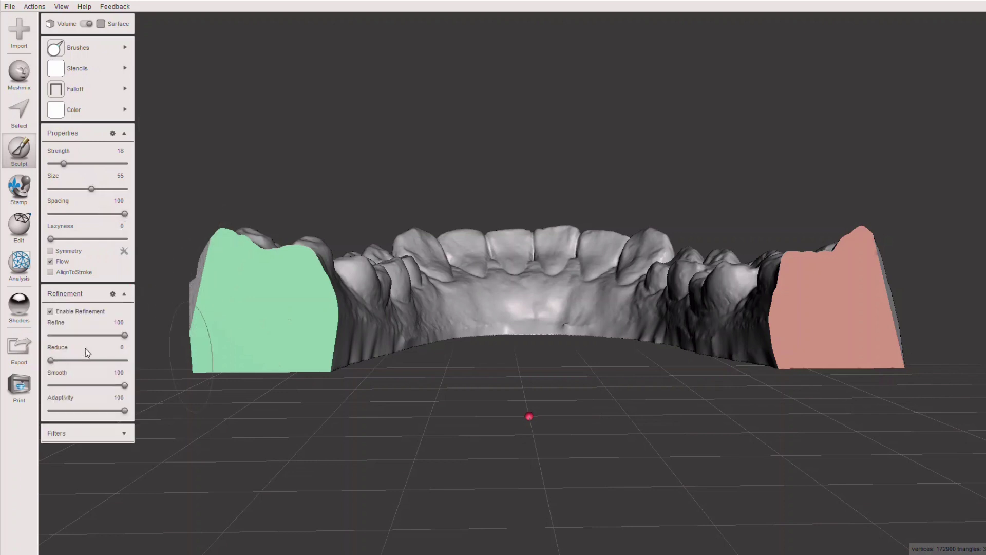
pyautogui.click(124, 434)
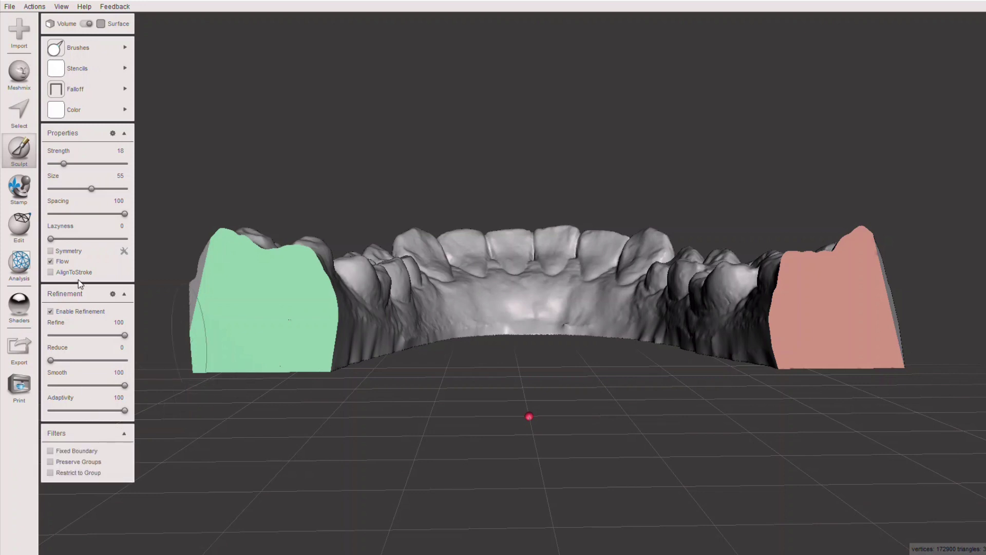
pyautogui.click(94, 109)
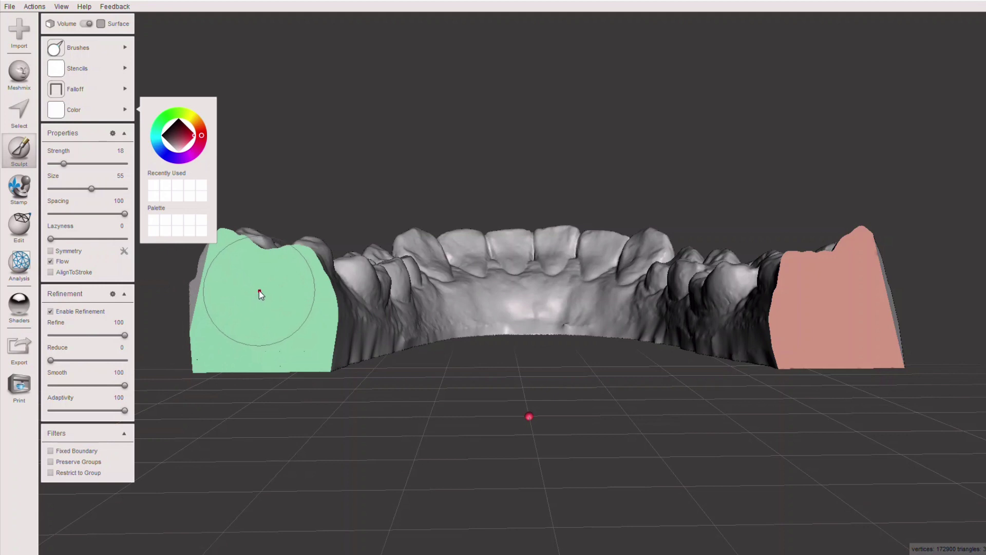
pyautogui.moveTo(259, 291)
pyautogui.mouseDown()
pyautogui.moveTo(260, 301)
pyautogui.moveTo(277, 292)
pyautogui.moveTo(239, 300)
pyautogui.moveTo(276, 301)
pyautogui.mouseUp()
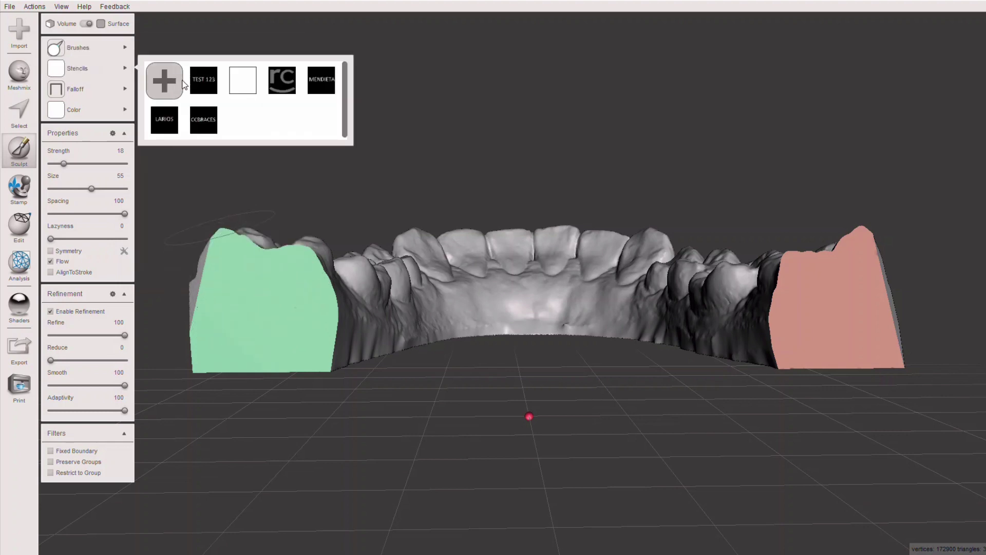
# Pick the TEST 123 stencil, adjust the brush to size 63, and emboss the green face
pyautogui.click(200, 82)
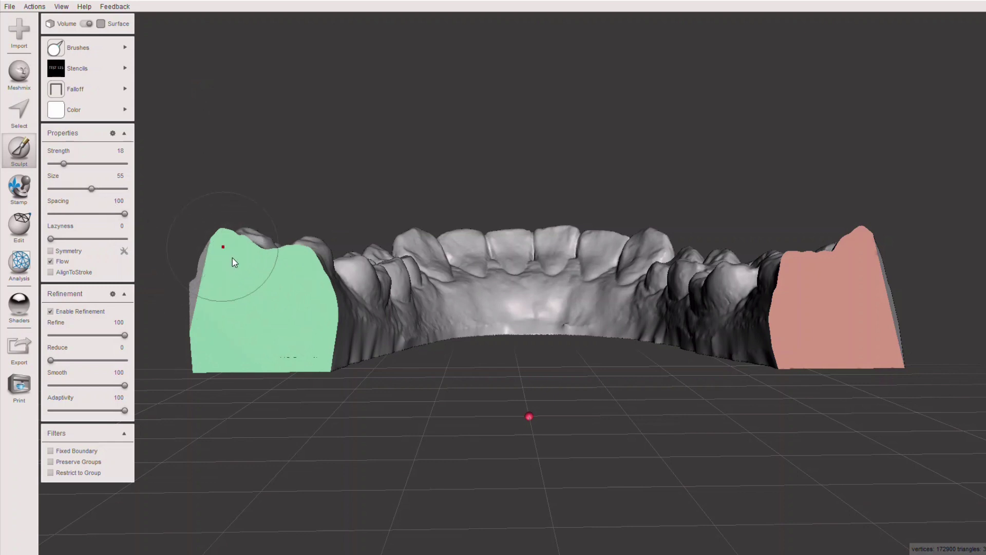
pyautogui.press('[')
pyautogui.press('[')
pyautogui.press('[')
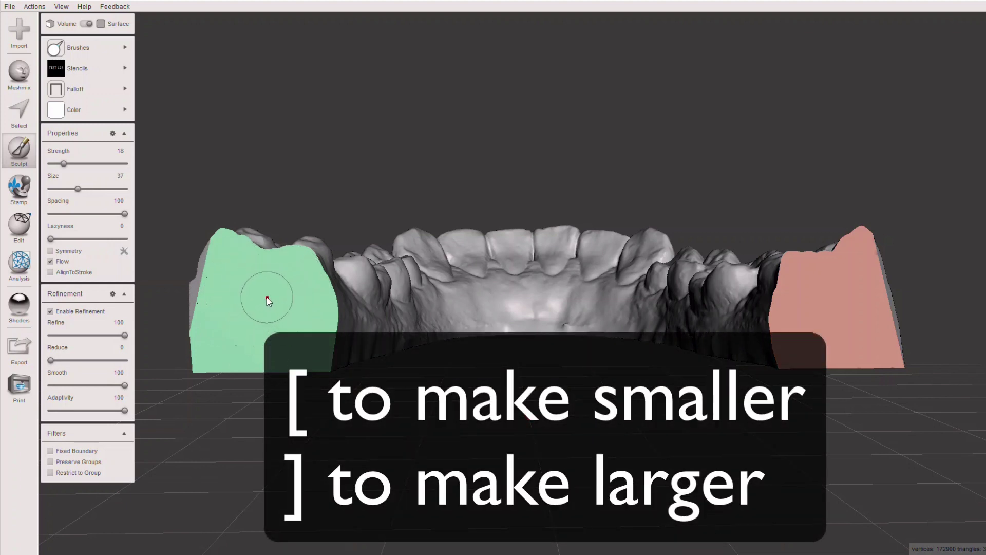
pyautogui.press(']')
pyautogui.press(']')
pyautogui.press(']')
pyautogui.press(']')
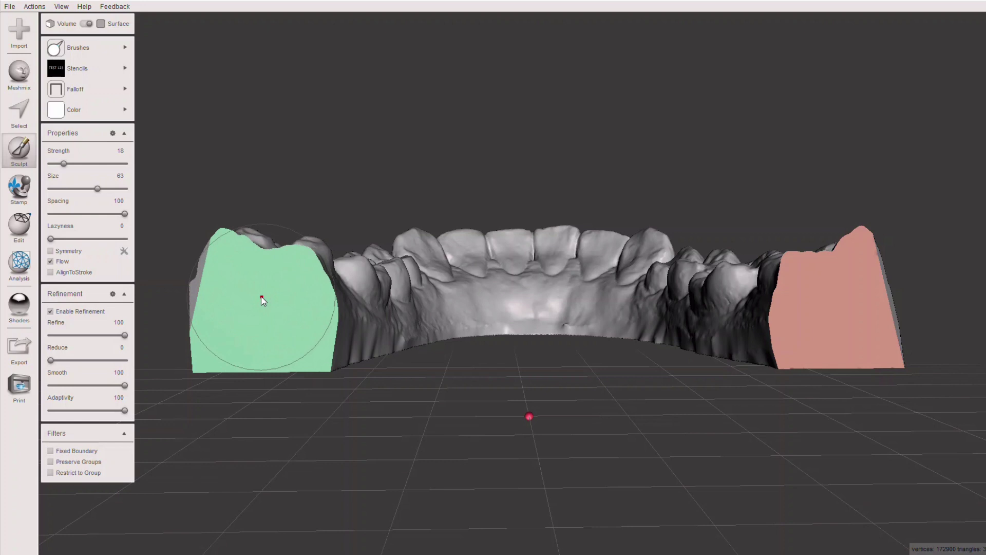
pyautogui.click(262, 300)
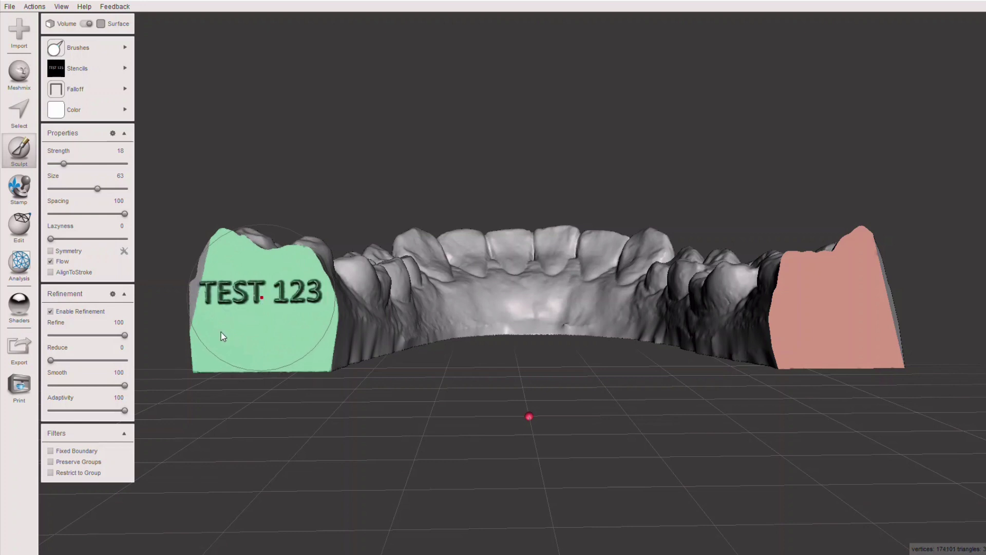
# Undo the earlier imprint, re-emboss TEST 123 on the green face, and inspect the result
pyautogui.moveTo(206, 356); pyautogui.dragTo(247, 363, button='right')
pyautogui.hotkey('ctrl', 'z')
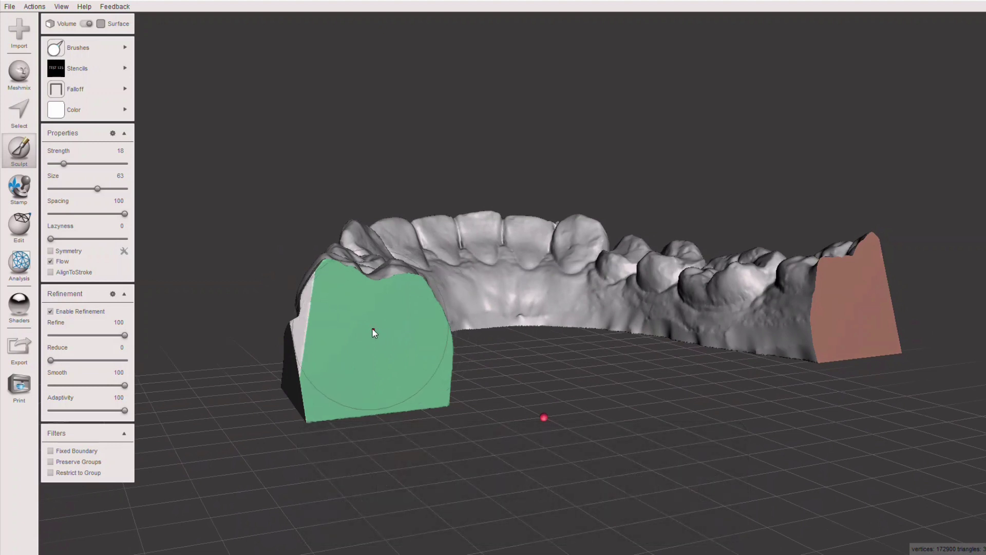
pyautogui.keyDown('ctrl'); pyautogui.click(372, 328); pyautogui.keyUp('ctrl')
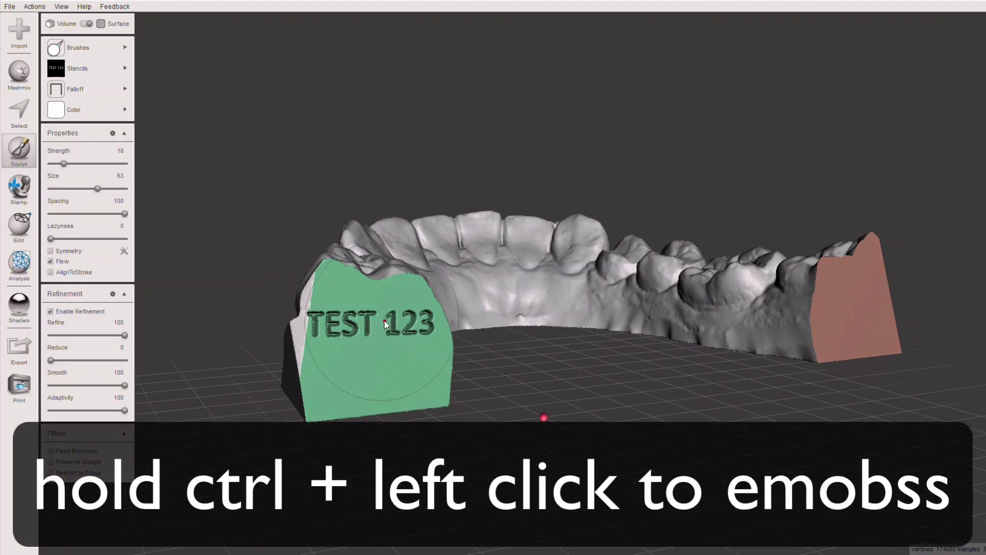
pyautogui.hotkey('ctrl', 'z')
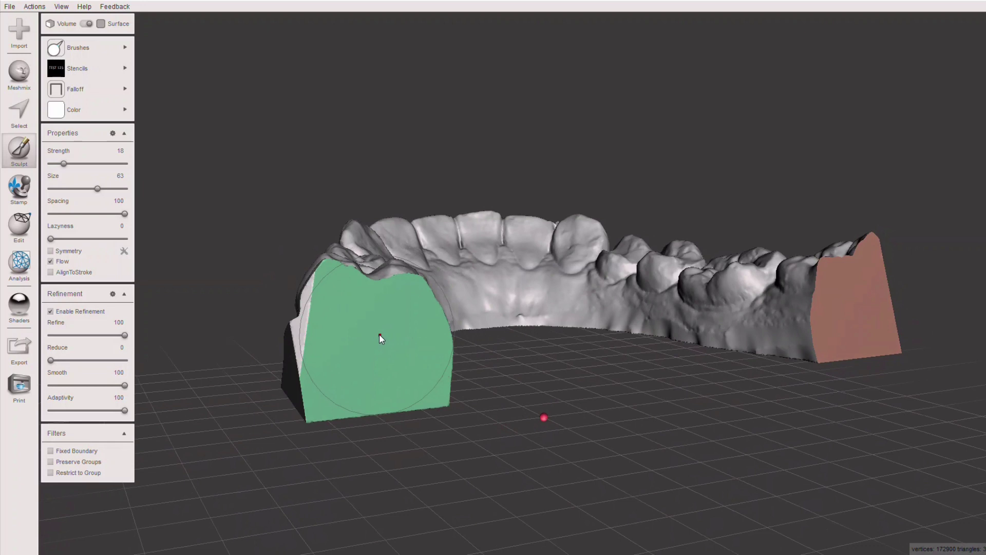
pyautogui.keyDown('ctrl'); pyautogui.click(380, 337); pyautogui.keyUp('ctrl')
pyautogui.scroll(3, 390, 356)
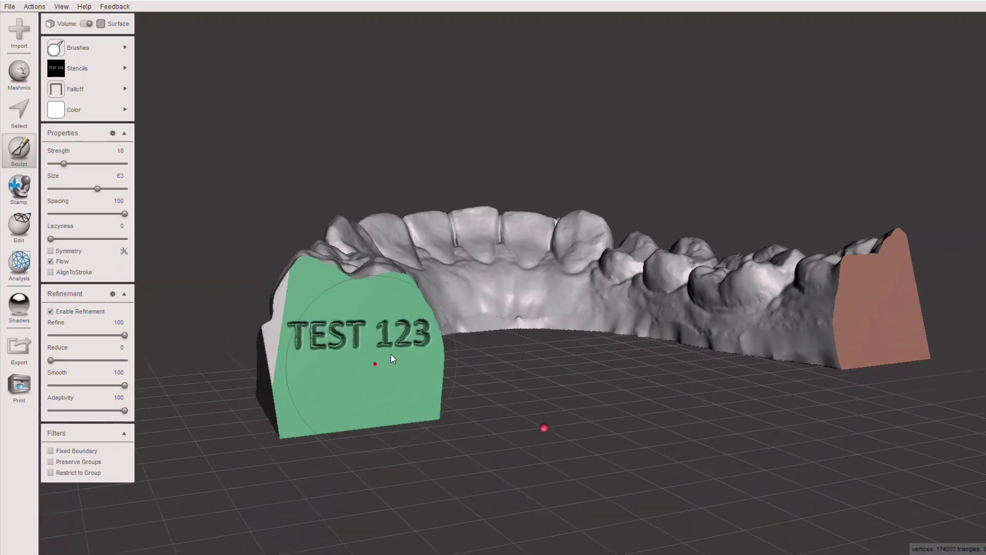
pyautogui.moveTo(381, 372); pyautogui.dragTo(347, 366, button='right')
pyautogui.moveTo(776, 384); pyautogui.dragTo(761, 379, button='right')
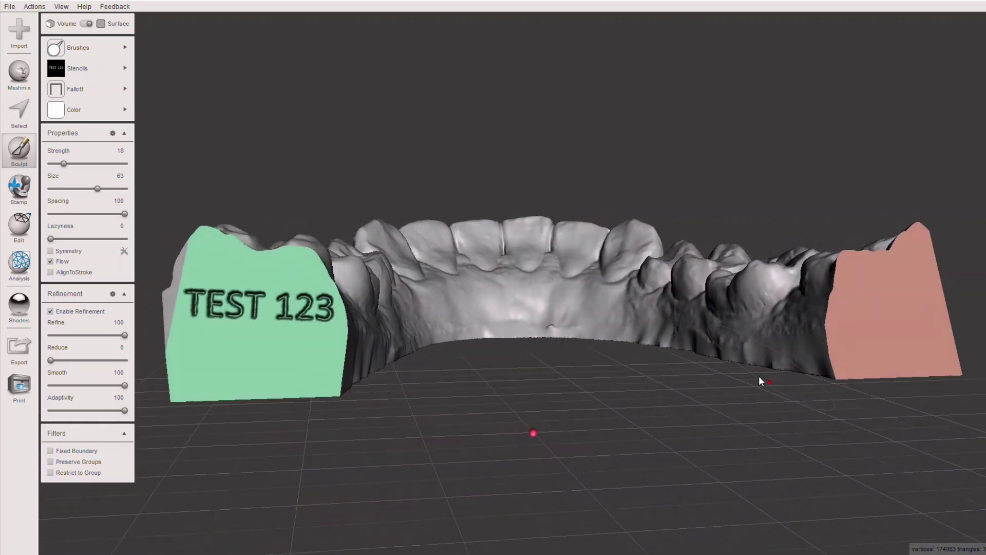
pyautogui.click(890, 309)
pyautogui.moveTo(889, 330); pyautogui.dragTo(839, 335, button='right')
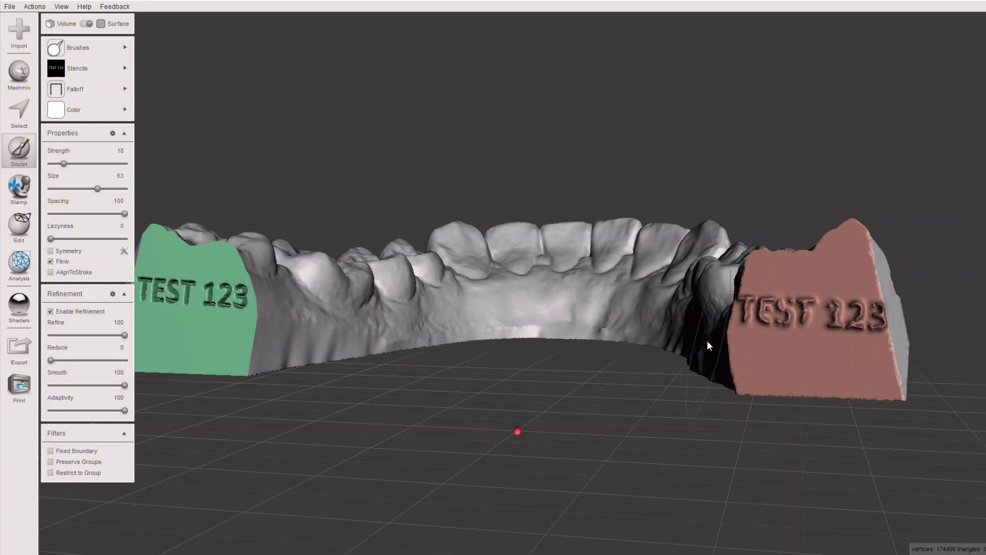
pyautogui.hotkey('ctrl', 'z')
pyautogui.moveTo(705, 341); pyautogui.dragTo(680, 356, button='right')
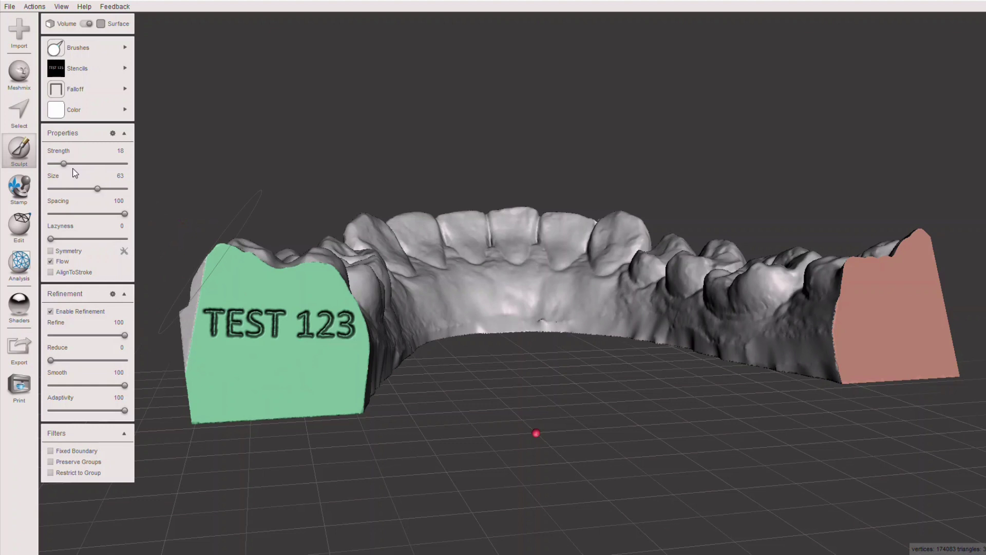
# Test extra stamps at strength 57, undo them, then emboss one TEST 123 at strength 19
pyautogui.click(93, 163)
pyautogui.click(272, 380)
pyautogui.moveTo(302, 387); pyautogui.dragTo(379, 383, button='right')
pyautogui.hotkey('ctrl', 'z')
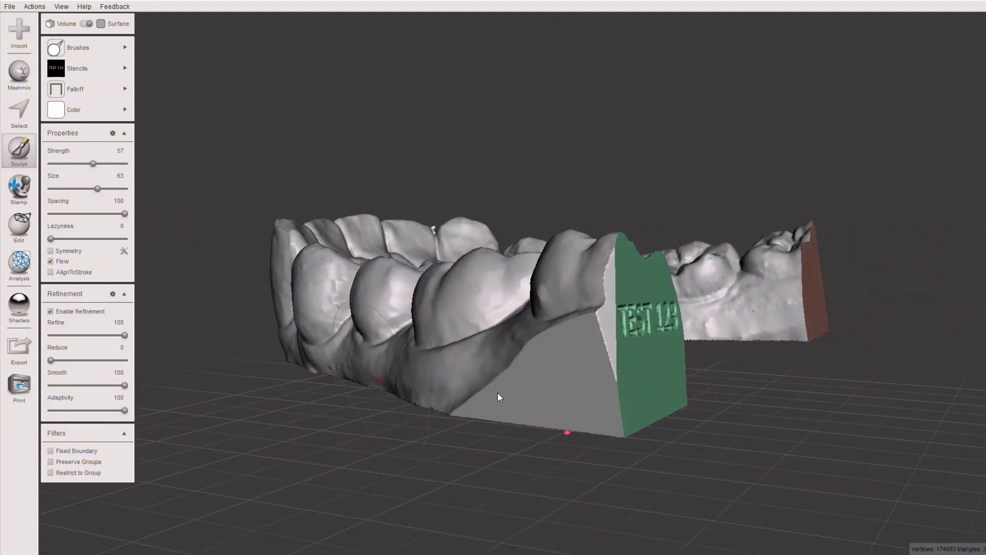
pyautogui.click(654, 368)
pyautogui.moveTo(654, 372); pyautogui.dragTo(574, 380, button='right')
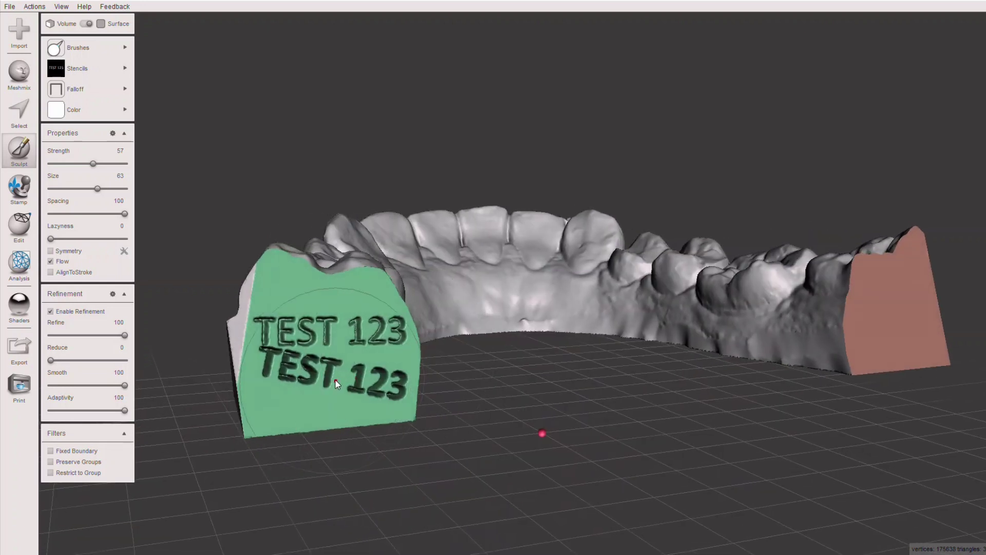
pyautogui.hotkey('ctrl', 'z')
pyautogui.hotkey('ctrl', 'z')
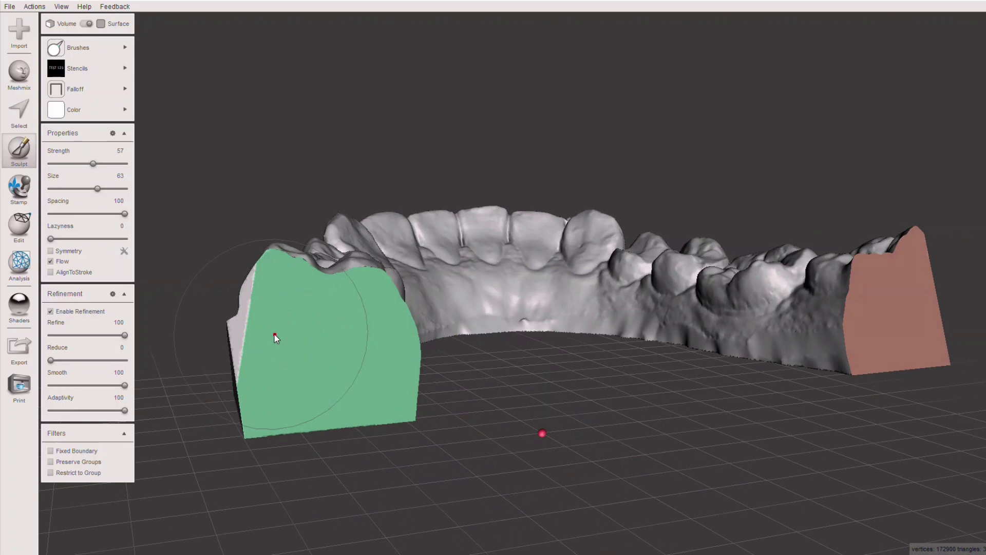
pyautogui.moveTo(93, 163); pyautogui.dragTo(64, 164)
pyautogui.click(323, 346)
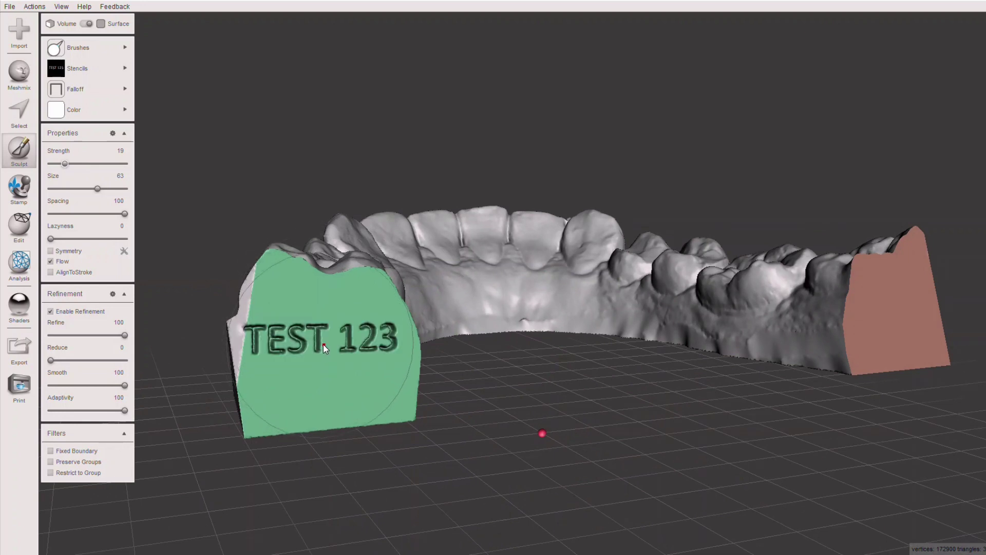
pyautogui.moveTo(370, 360)
pyautogui.mouseDown(button='right')
pyautogui.moveTo(347, 358)
pyautogui.moveTo(363, 358)
pyautogui.mouseUp(button='right')
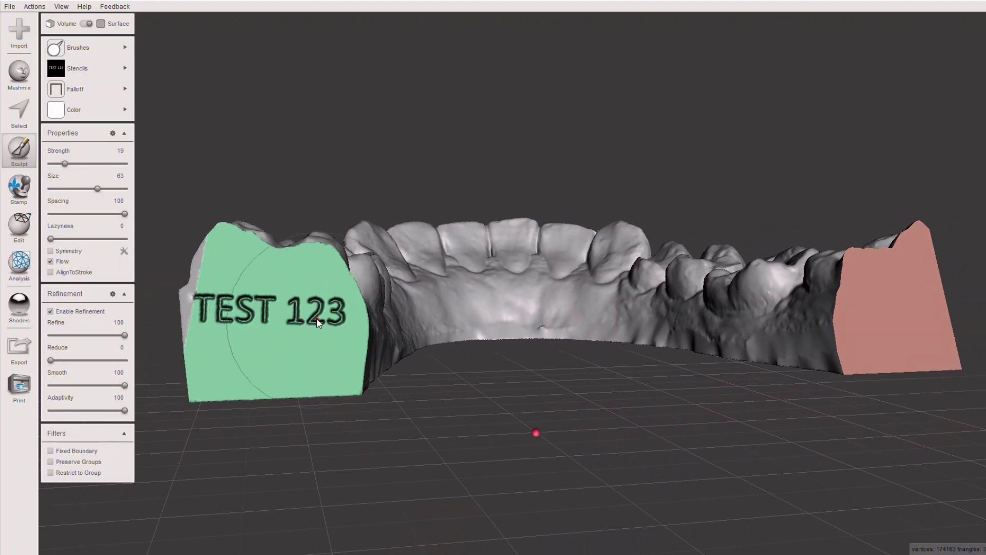
pyautogui.scroll(-3, 393, 301)
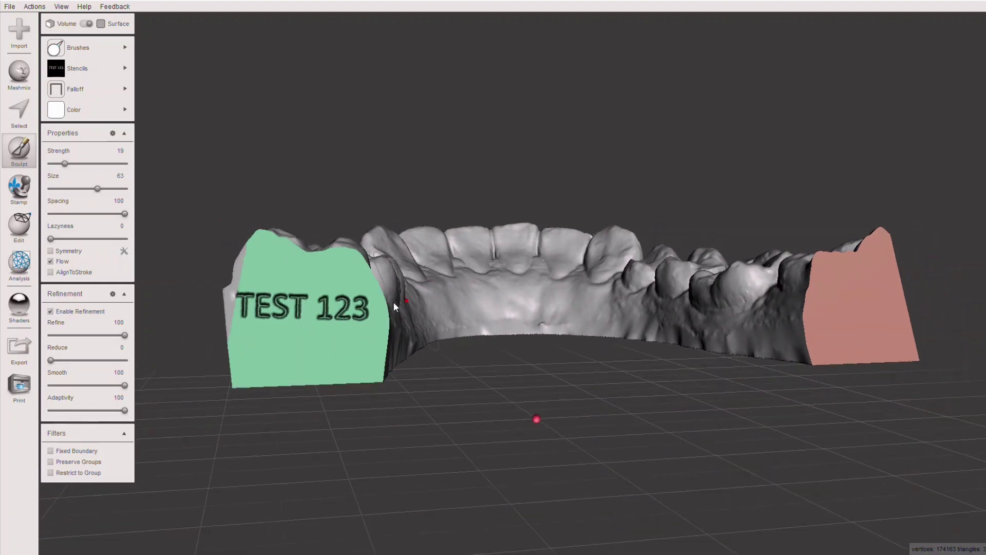
pyautogui.moveTo(334, 365)
pyautogui.mouseDown(button='right')
pyautogui.moveTo(426, 366)
pyautogui.moveTo(382, 358)
pyautogui.moveTo(325, 369)
pyautogui.mouseUp(button='right')
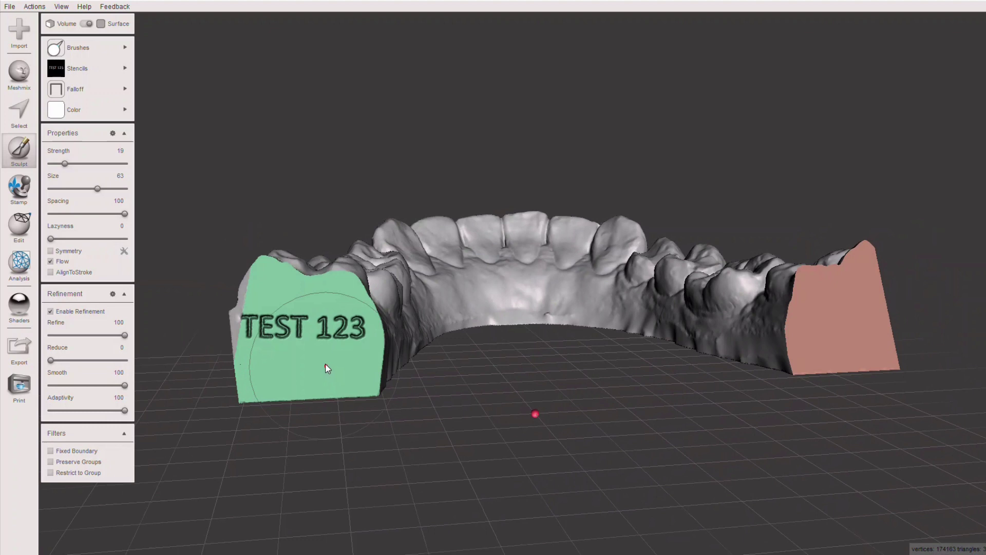